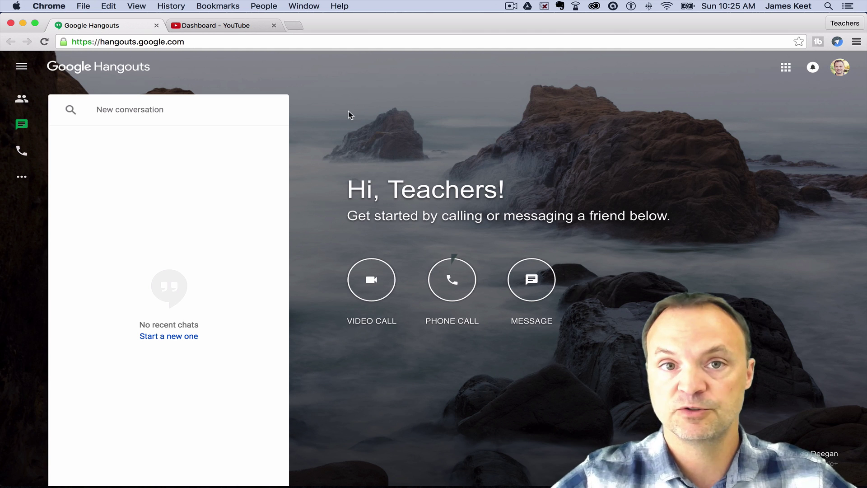
Open the Hangouts On Air page in a new tab from the side menu and close the chat sidebar
click(21, 69)
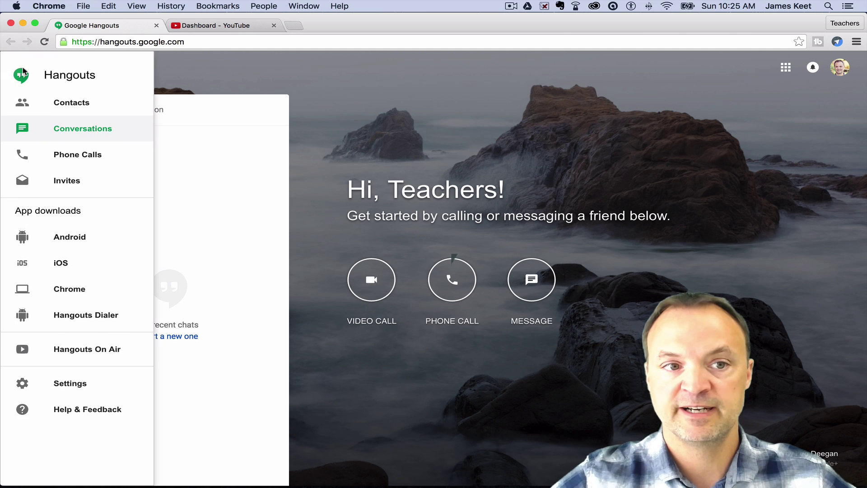
click(95, 353)
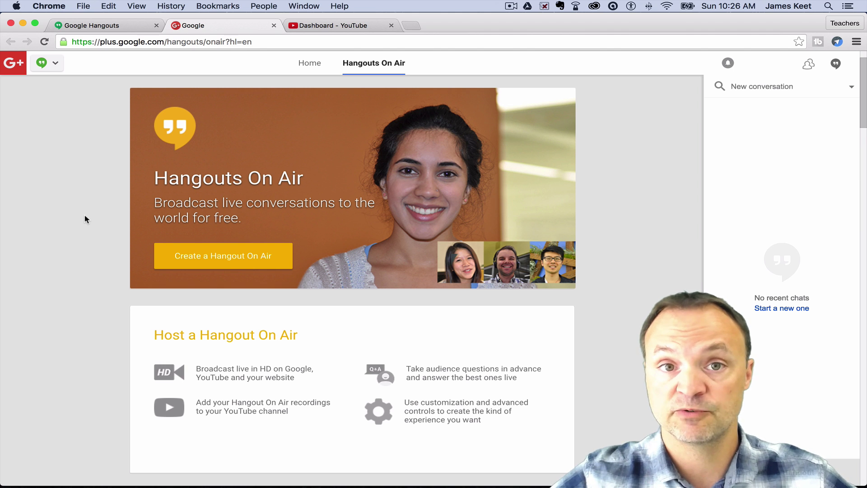
click(836, 64)
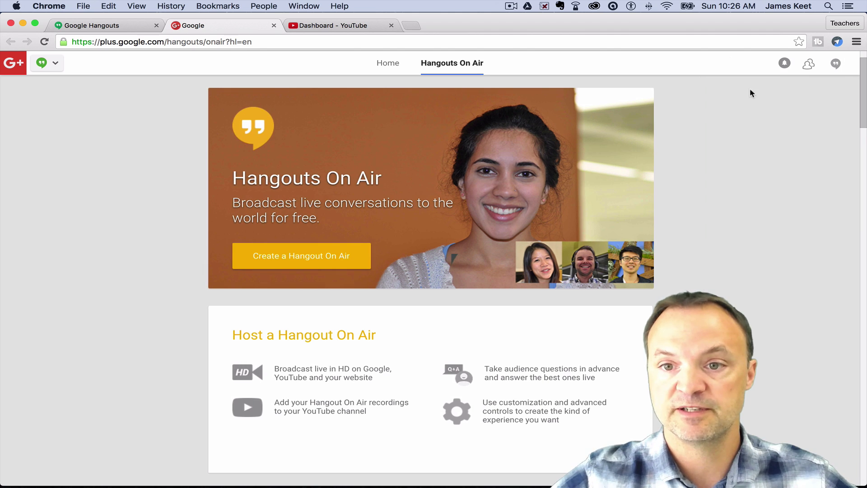
Scroll down through the live broadcast posts and back up
scroll(104, 156, down, 5)
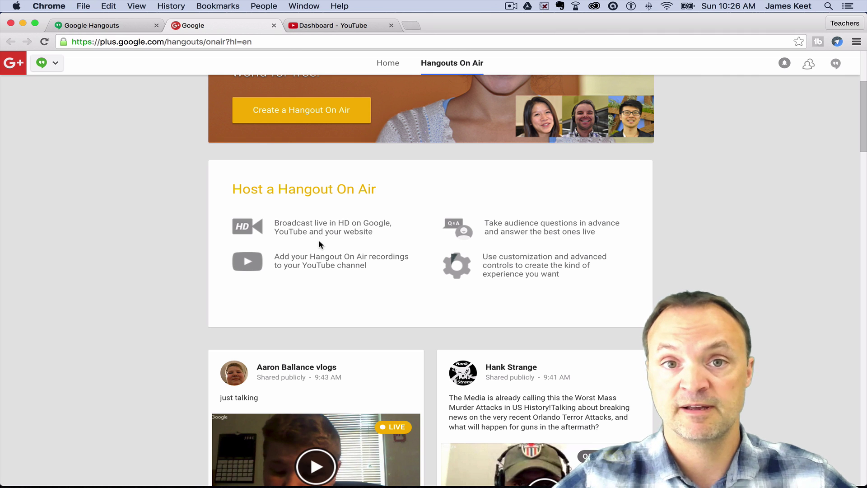
scroll(112, 228, down, 3)
scroll(113, 231, down, 2)
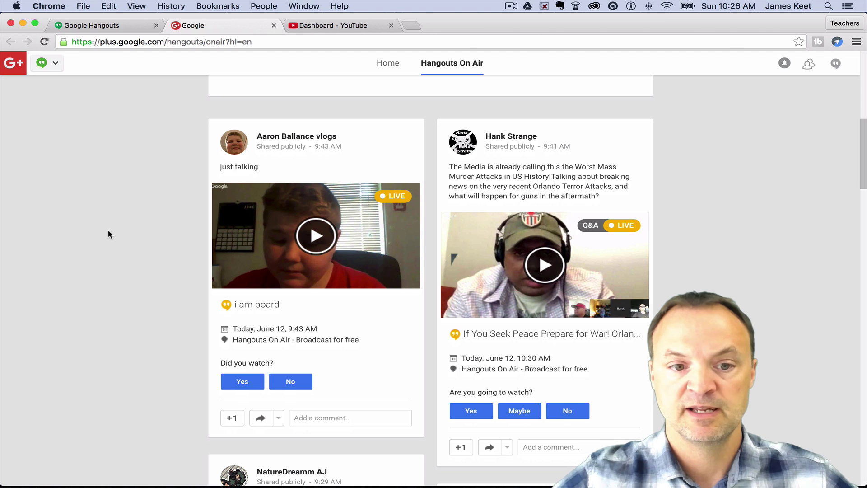
scroll(446, 299, down, 3)
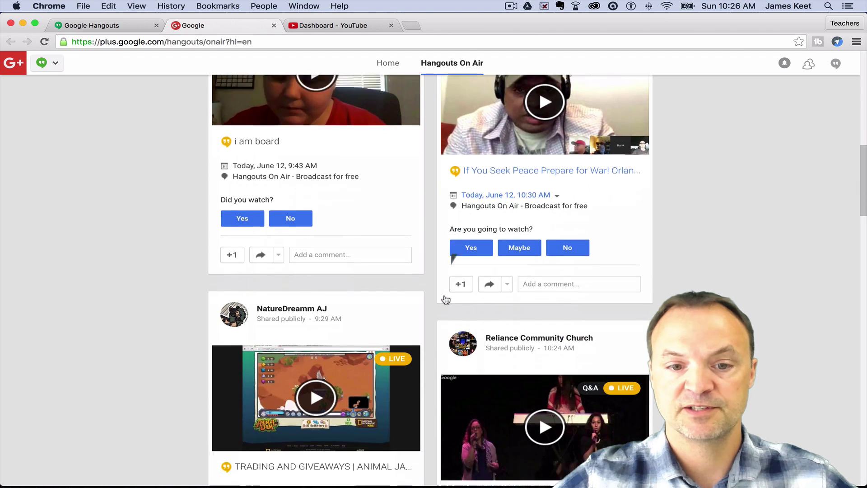
scroll(445, 299, down, 5)
scroll(445, 299, up, 7)
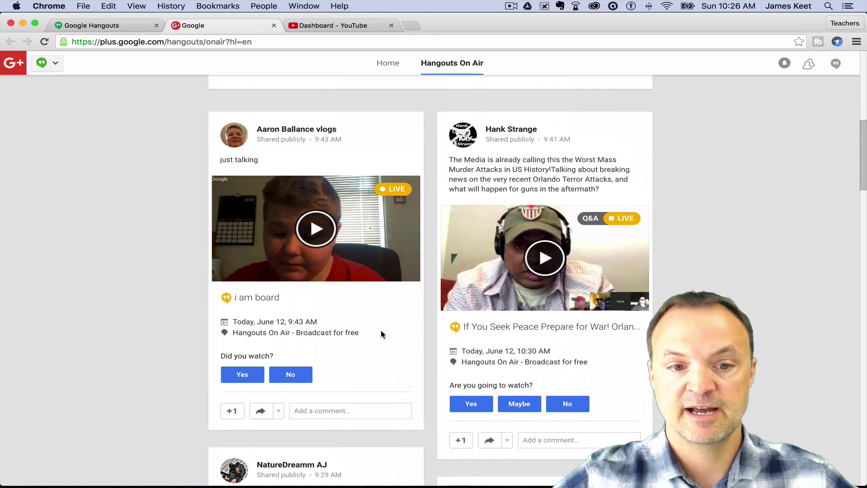
scroll(188, 348, up, 1)
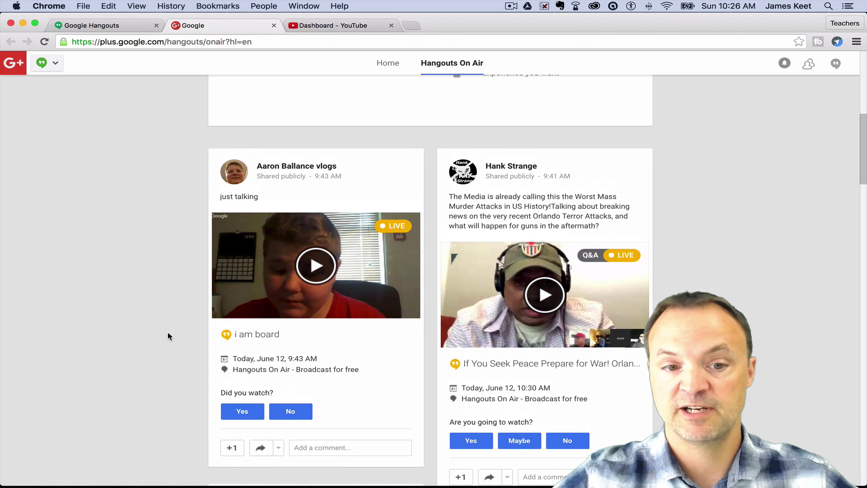
scroll(169, 340, up, 10)
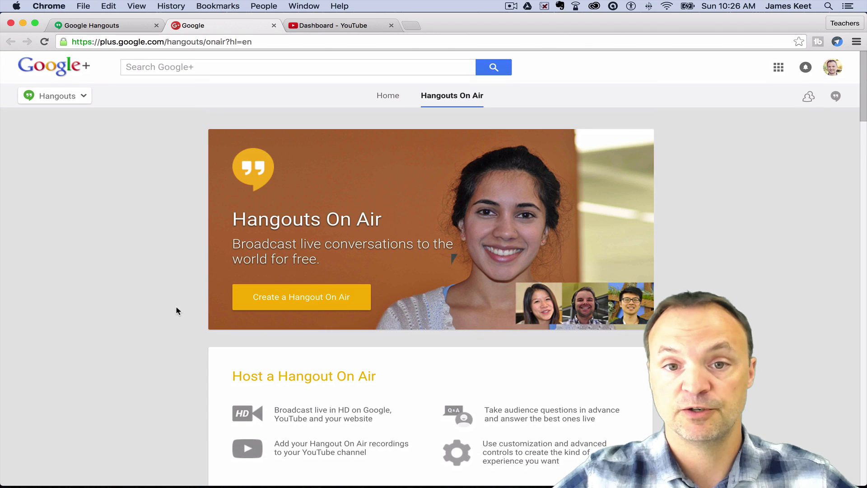
scroll(134, 156, down, 1)
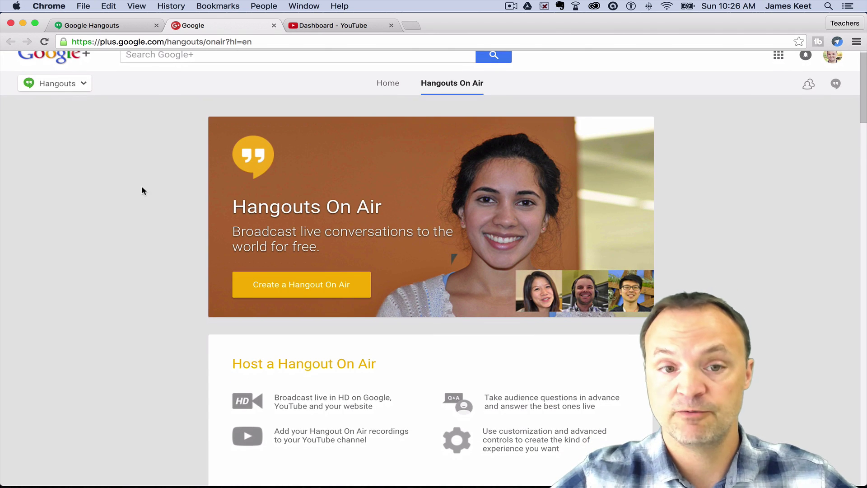
Create a new Hangout On Air named 'Test Hangout'
click(294, 289)
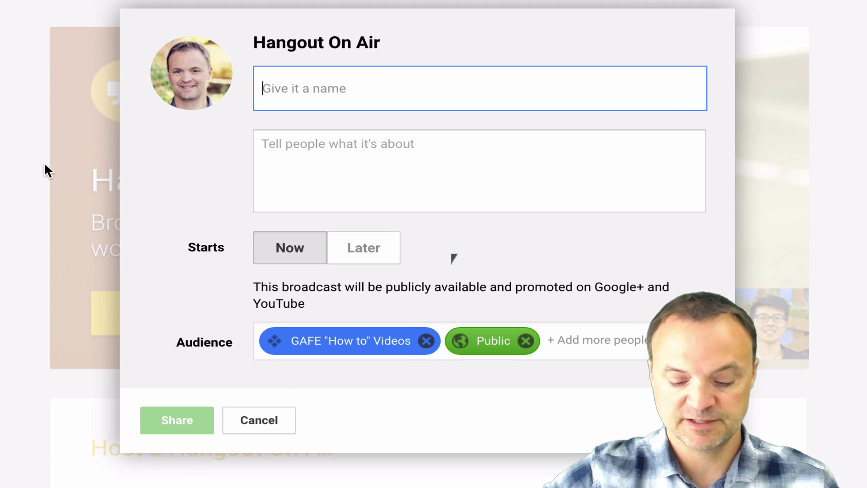
text(Exam)
key(BackSpace)
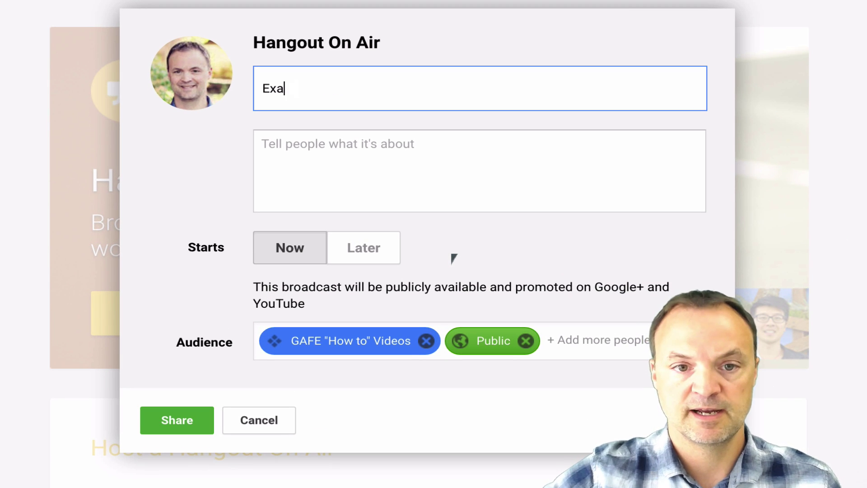
text(mp)
key(BackSpace)
key(BackSpace)
key(BackSpace)
key(BackSpace)
key(BackSpace)
text(T)
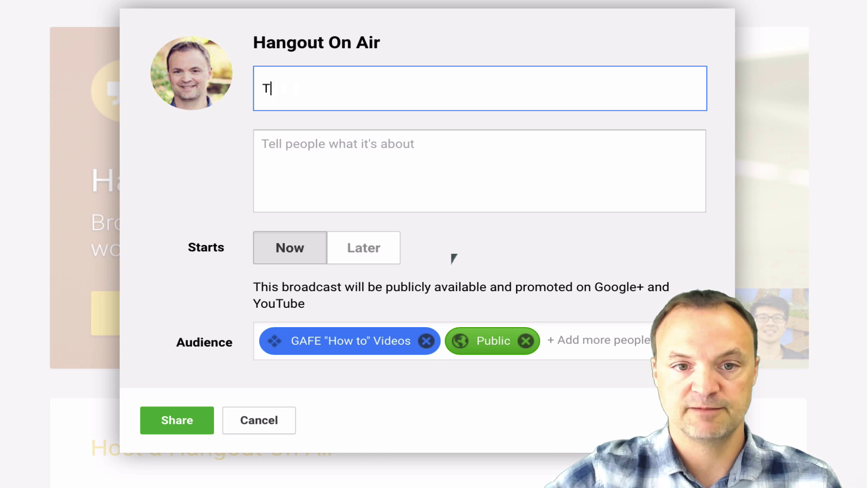
text(est Hangout)
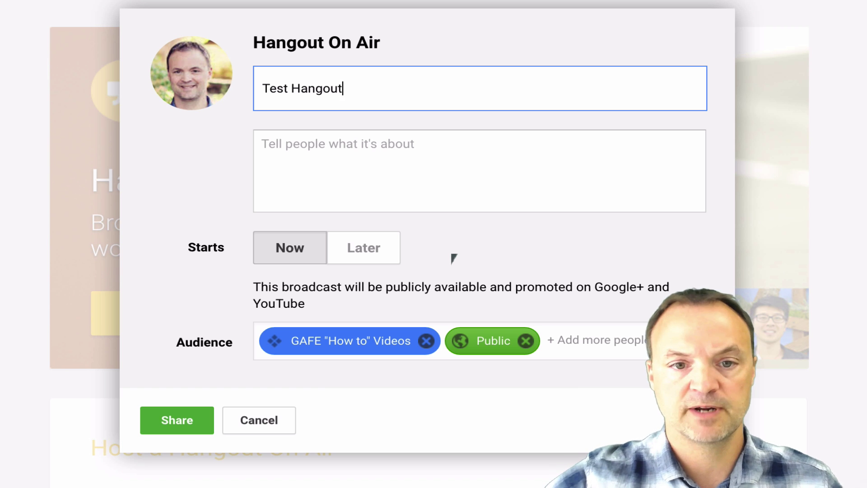
Add the description 'test' and set the broadcast to start Now after checking Later
click(438, 160)
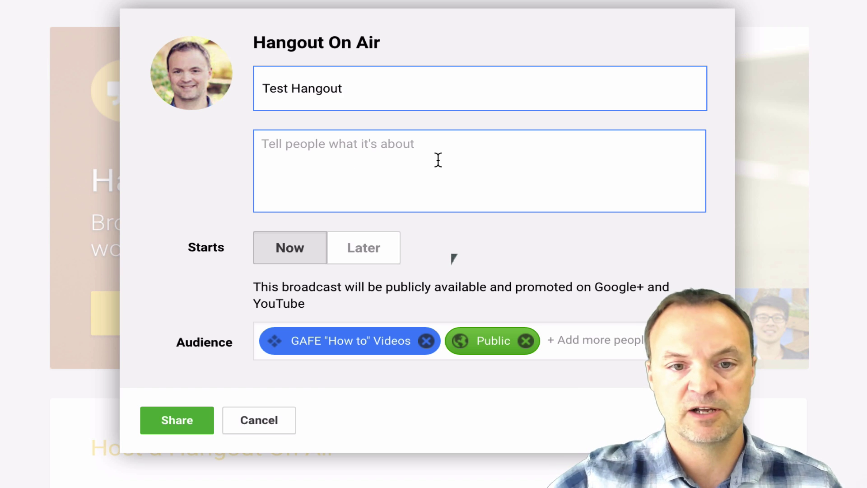
text(test)
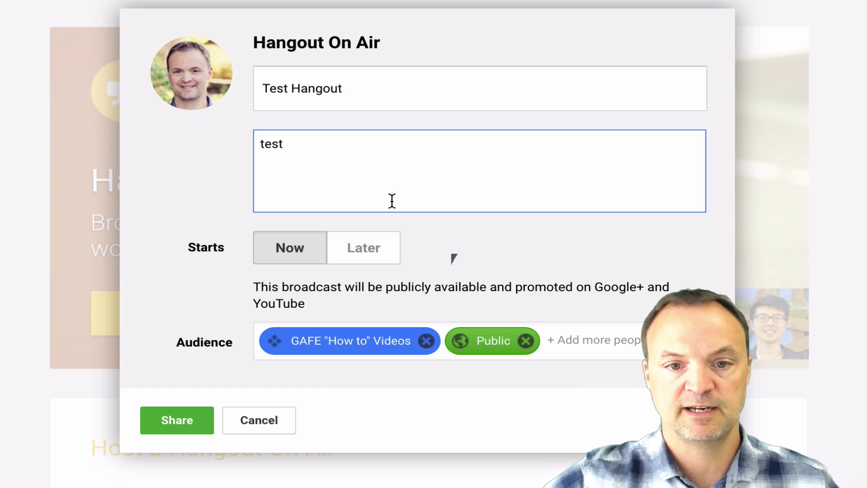
click(283, 246)
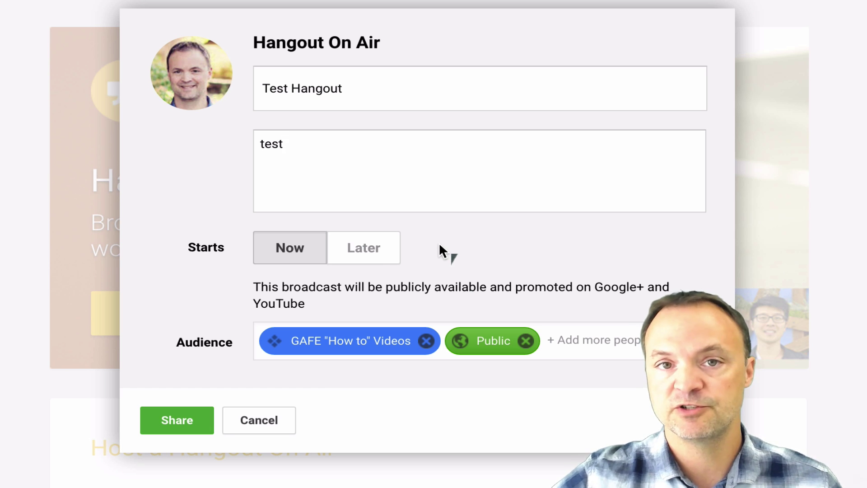
click(376, 256)
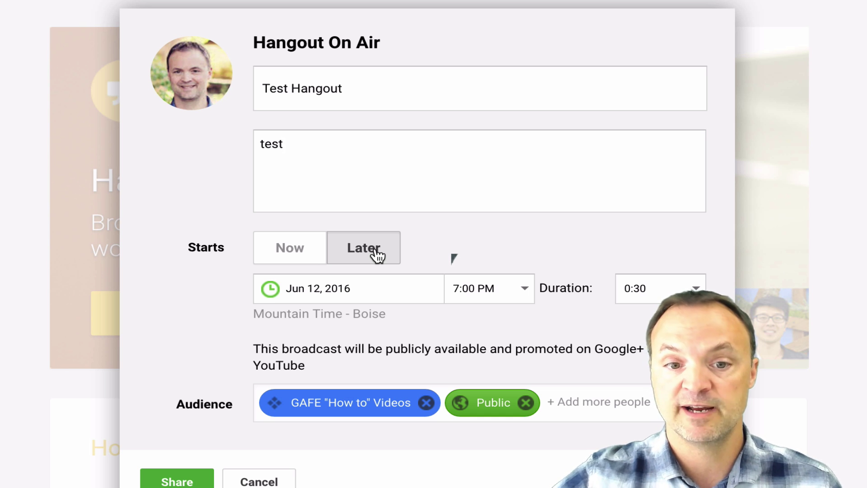
click(262, 255)
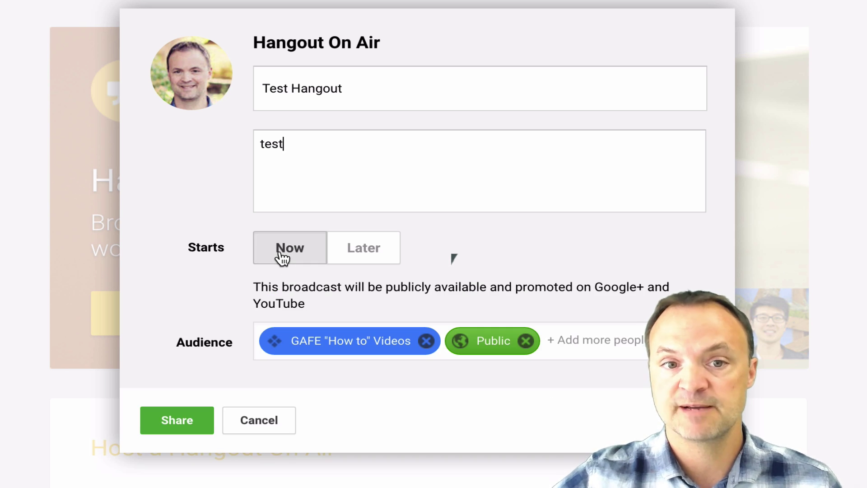
scroll(176, 271, down, 1)
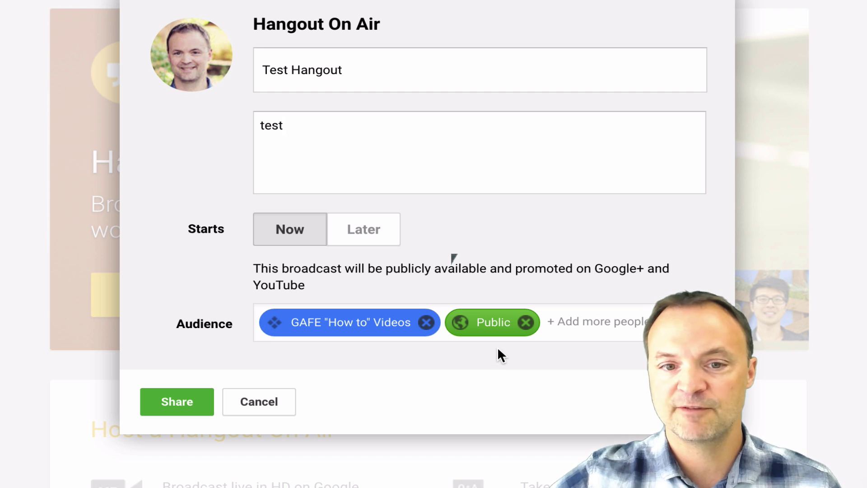
Replace the Public and GAFE "How to" Videos audiences with only your own account
click(525, 323)
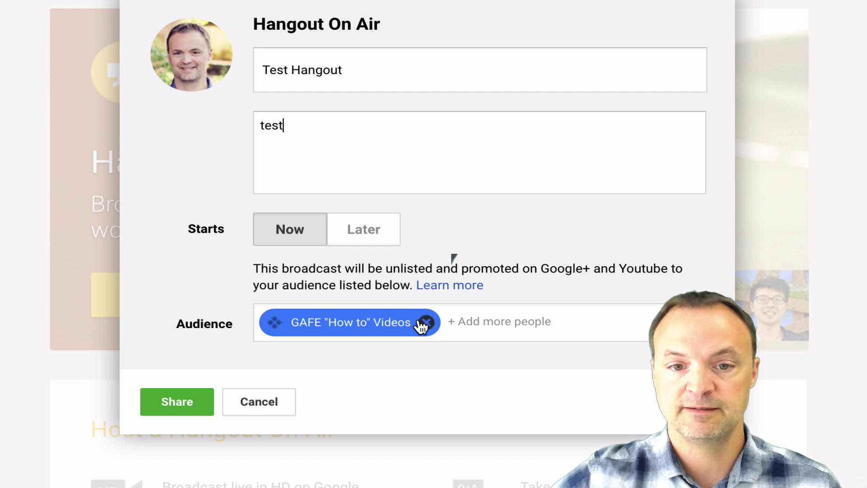
click(425, 323)
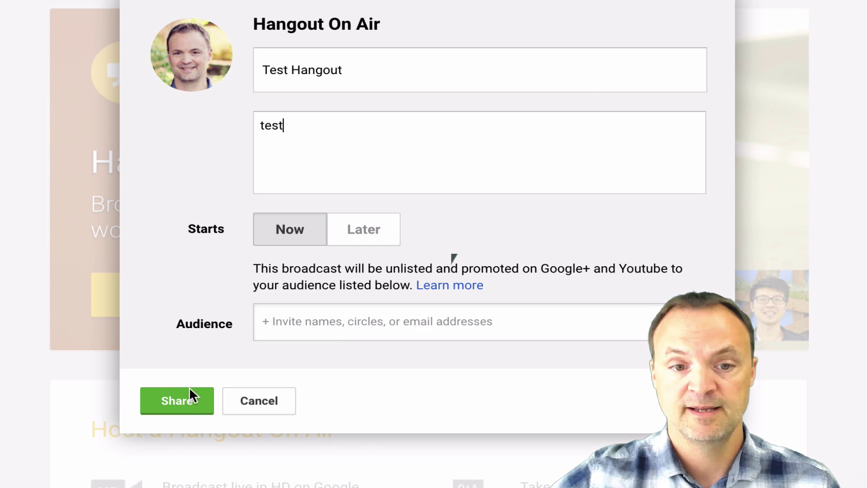
click(171, 405)
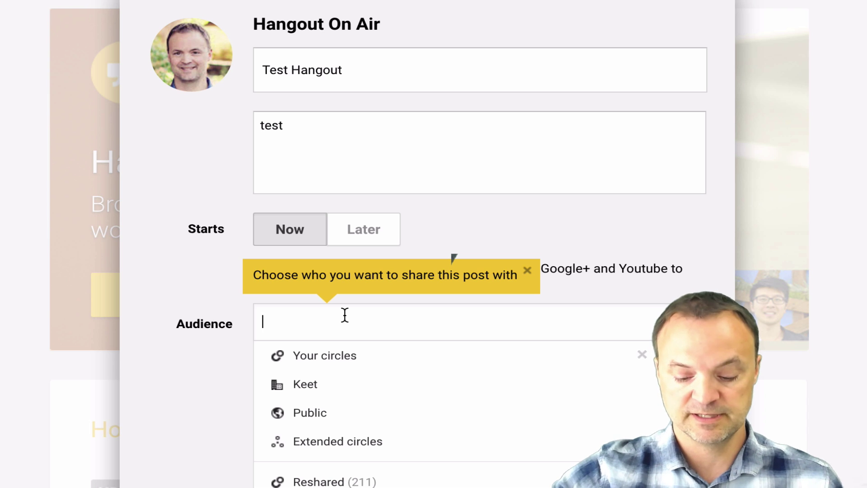
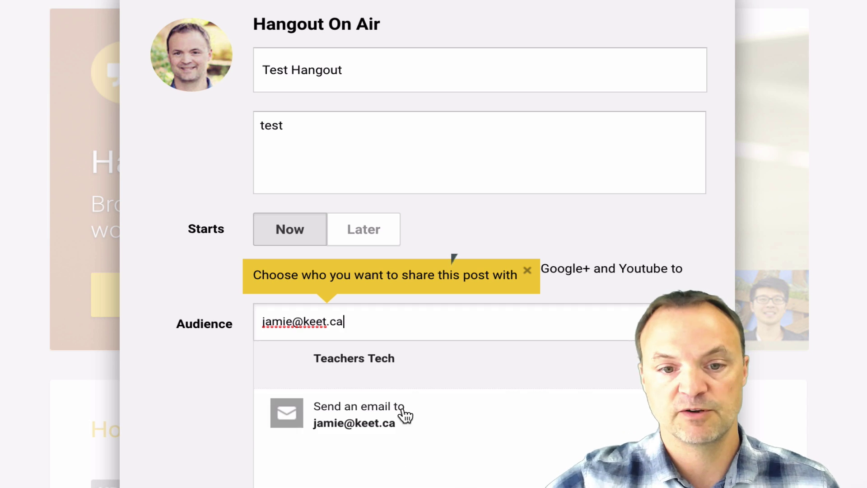
click(397, 368)
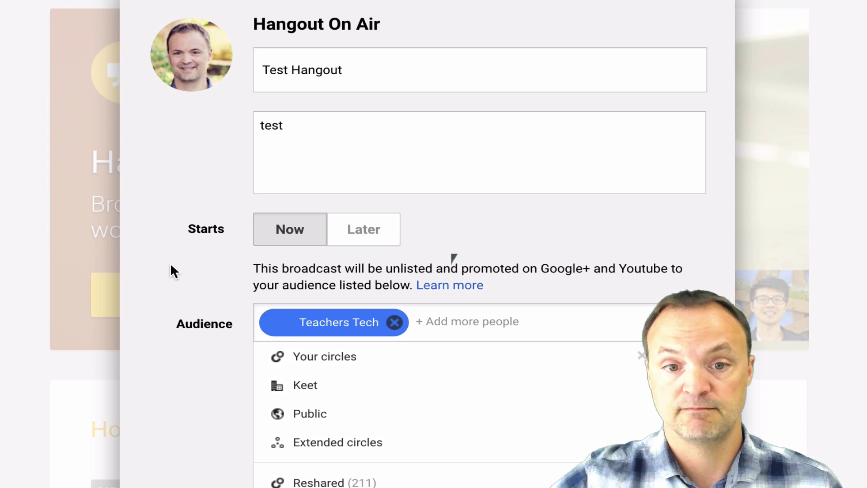
mouse_move(334, 319)
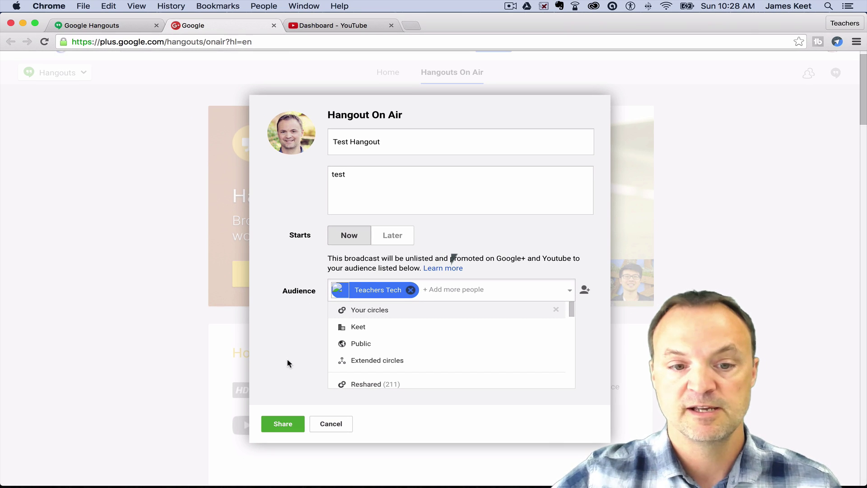
click(283, 421)
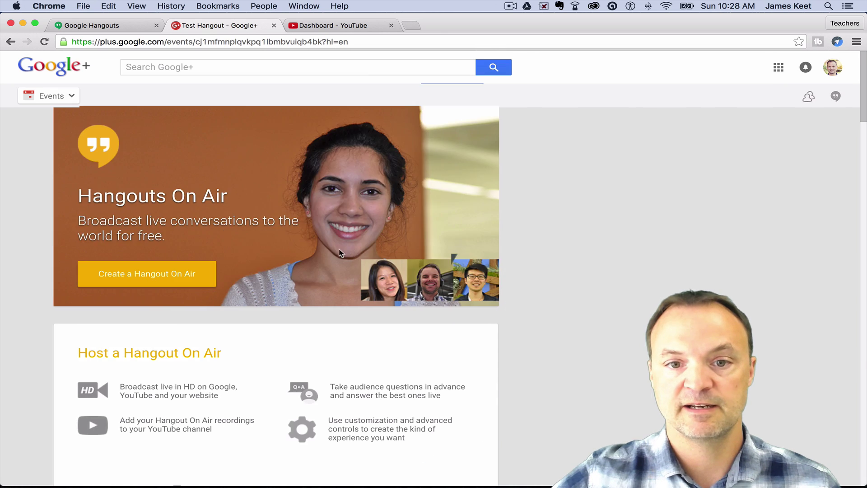
scroll(103, 182, down, 1)
scroll(102, 181, up, 1)
scroll(555, 165, down, 1)
scroll(554, 165, up, 1)
scroll(54, 217, down, 2)
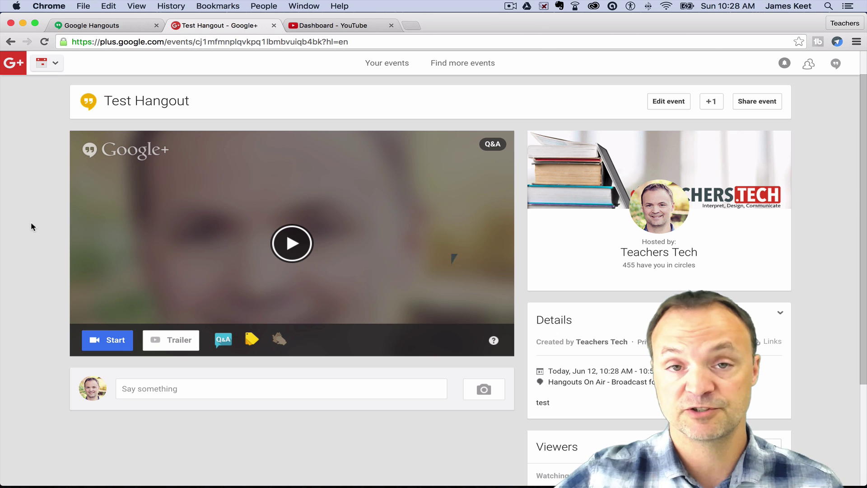
scroll(32, 226, down, 1)
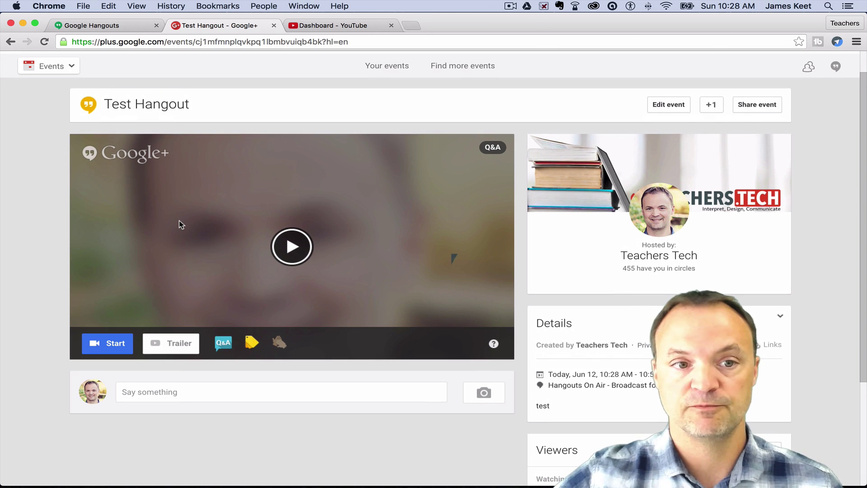
scroll(181, 224, down, 1)
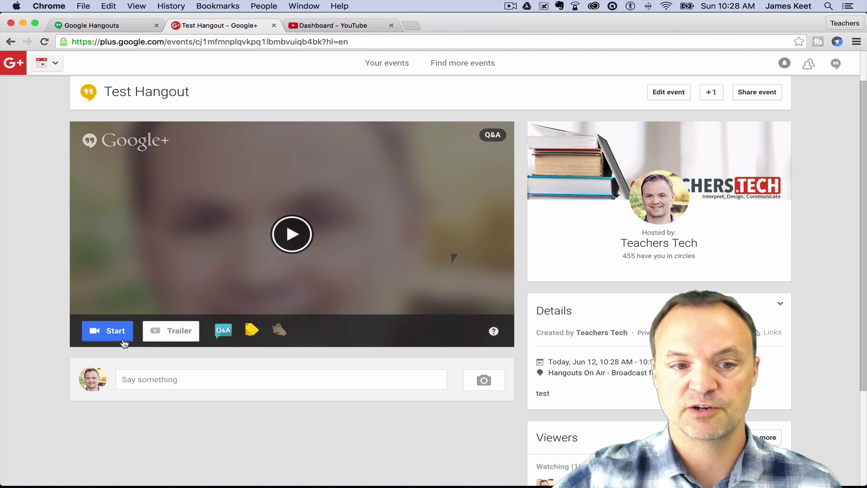
scroll(124, 343, up, 1)
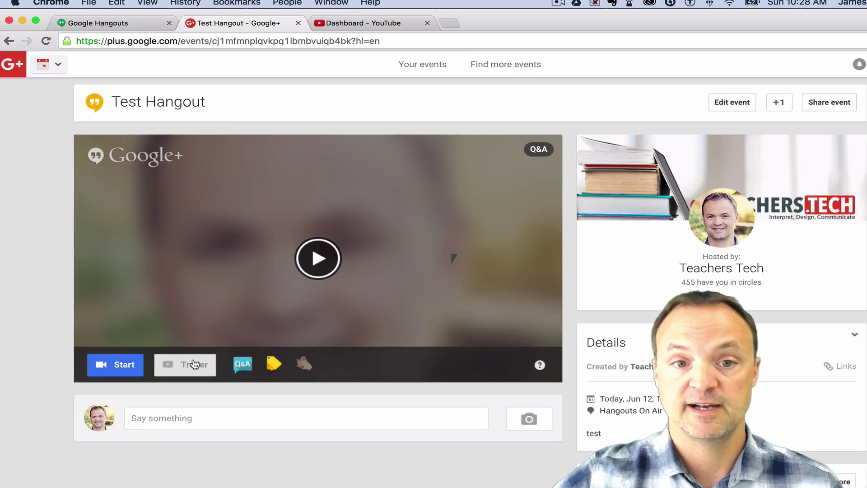
Set channelartnew.png from the 2015-12-22 photo album as the event's trailer
click(199, 389)
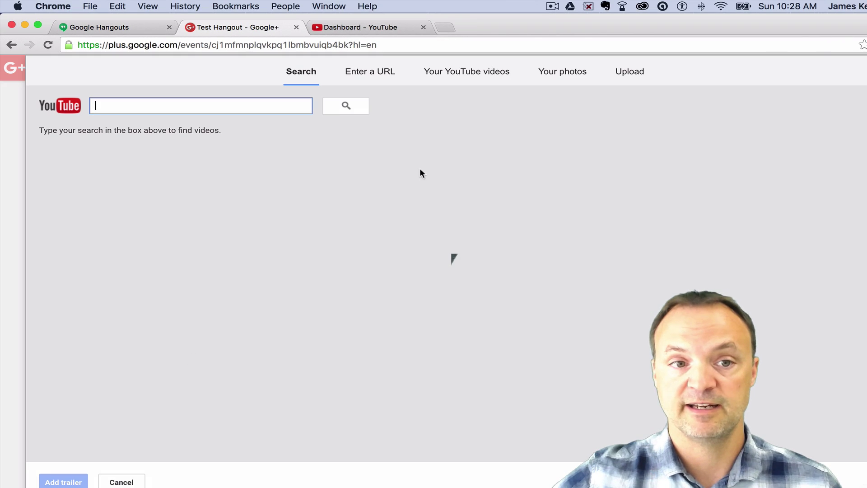
click(554, 77)
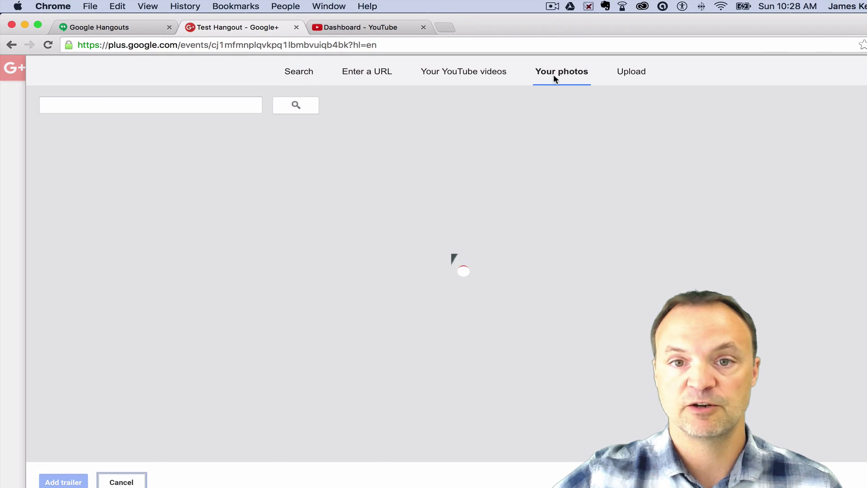
click(555, 163)
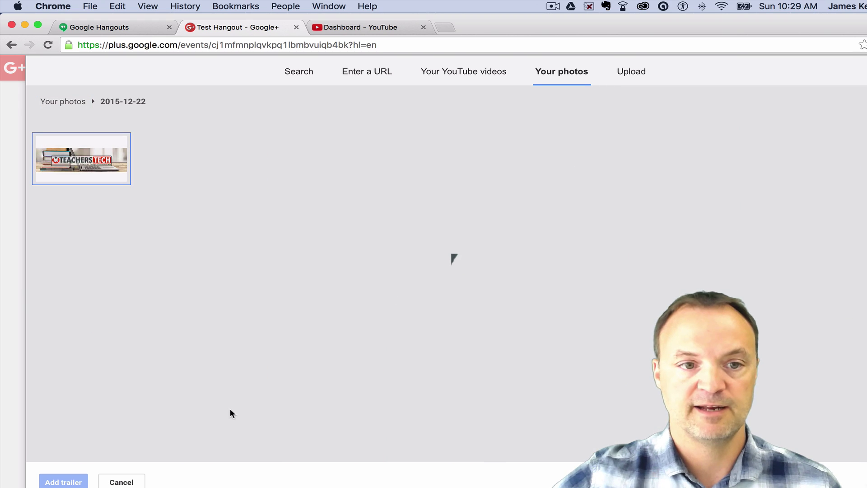
click(78, 165)
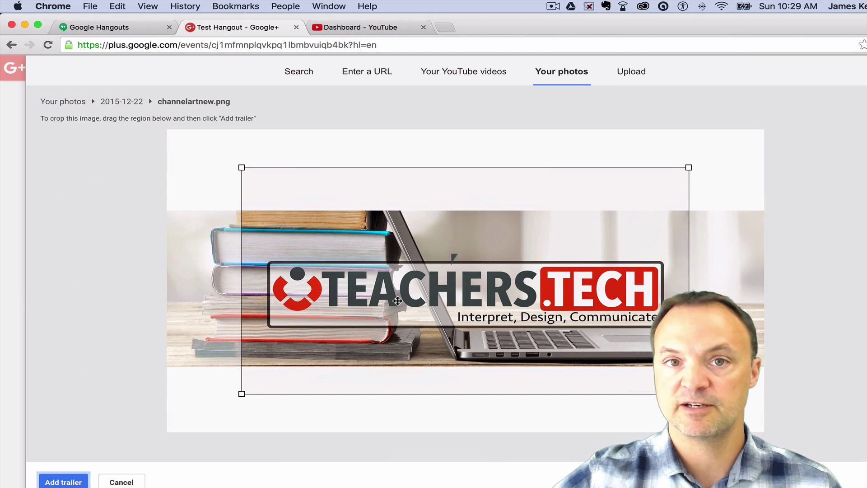
click(69, 481)
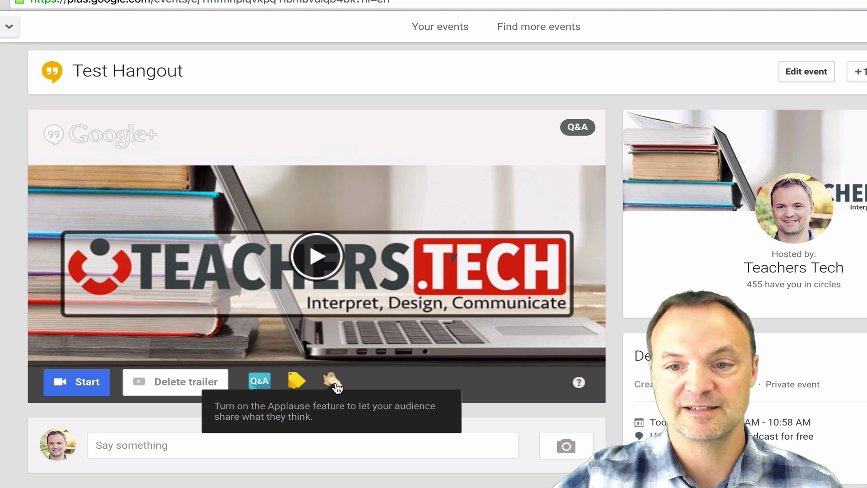
scroll(358, 465, down, 1)
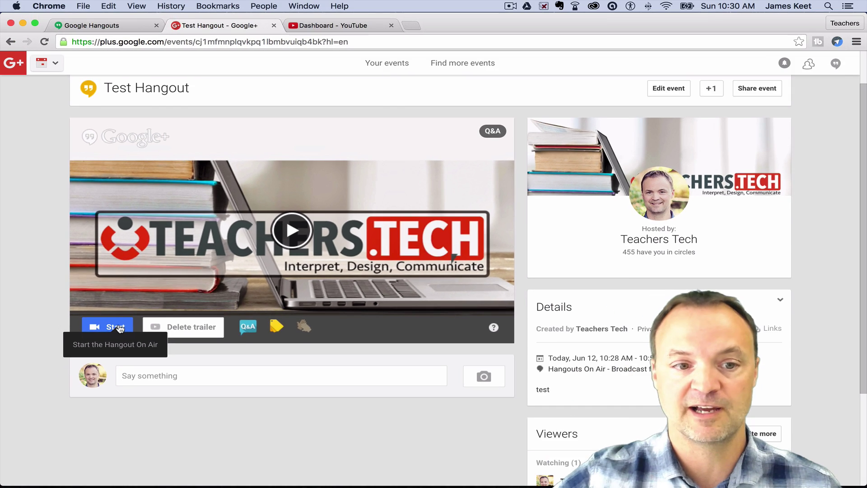
Start the Test Hangout call and invite one contact as a guest
click(88, 370)
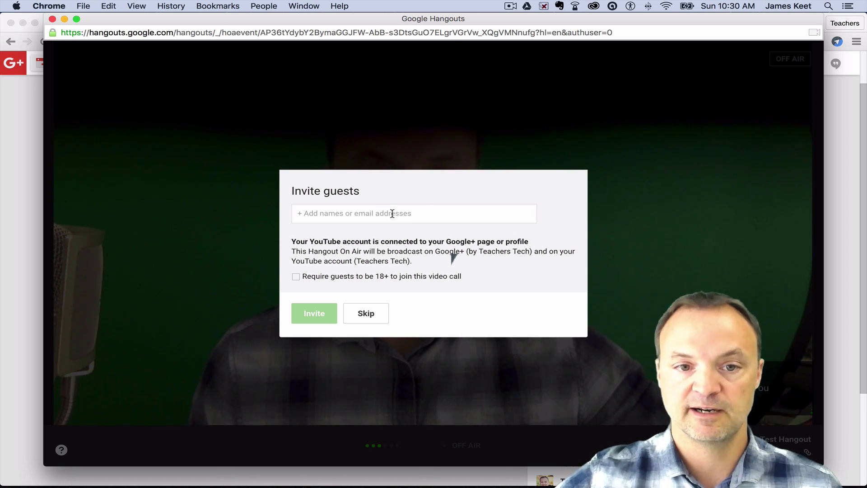
click(392, 214)
text(james)
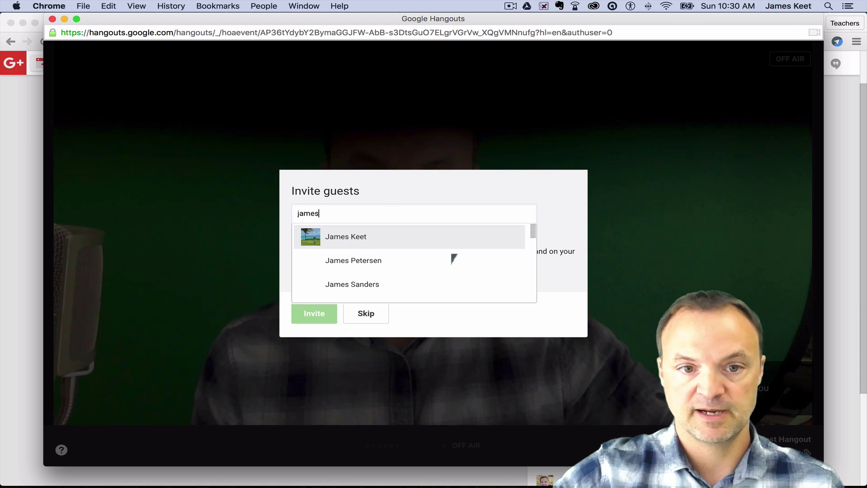
click(376, 235)
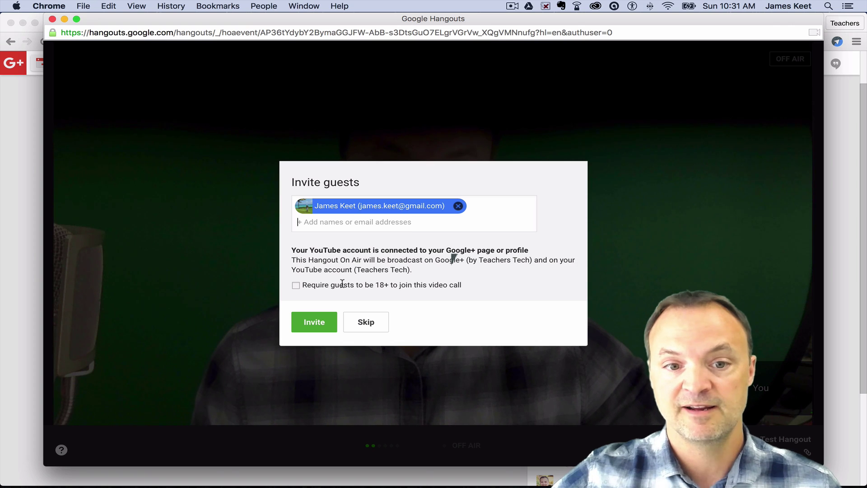
click(315, 324)
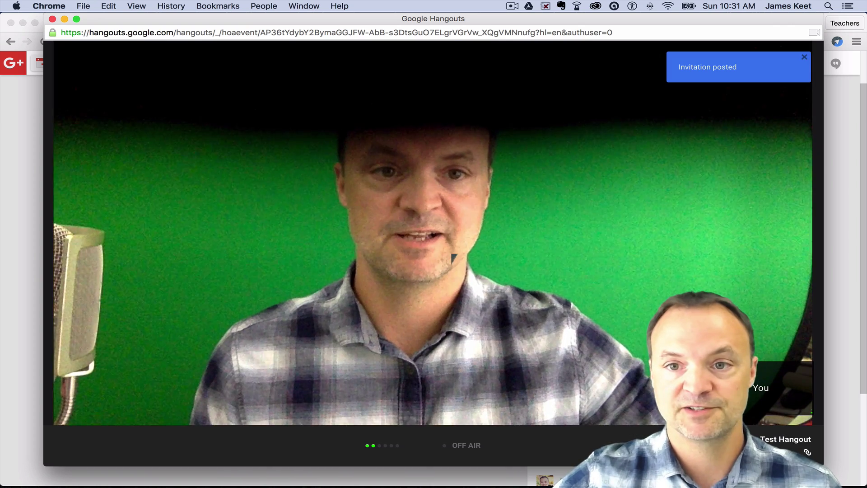
mouse_move(426, 210)
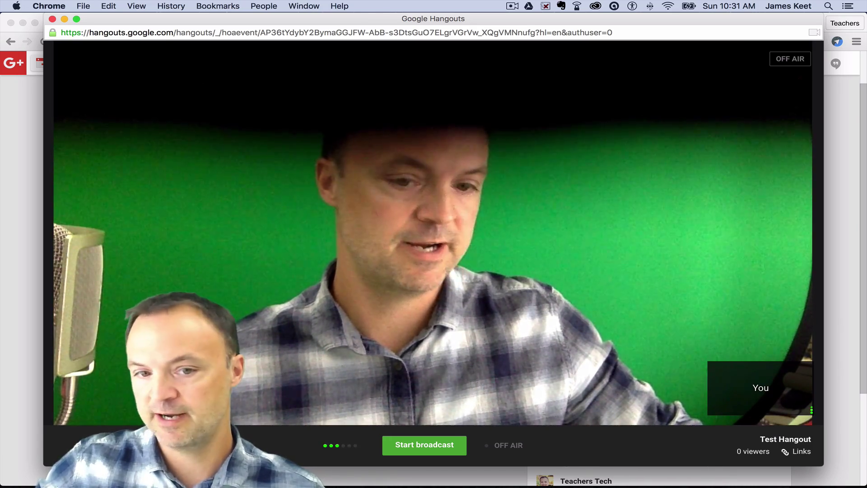
mouse_move(96, 187)
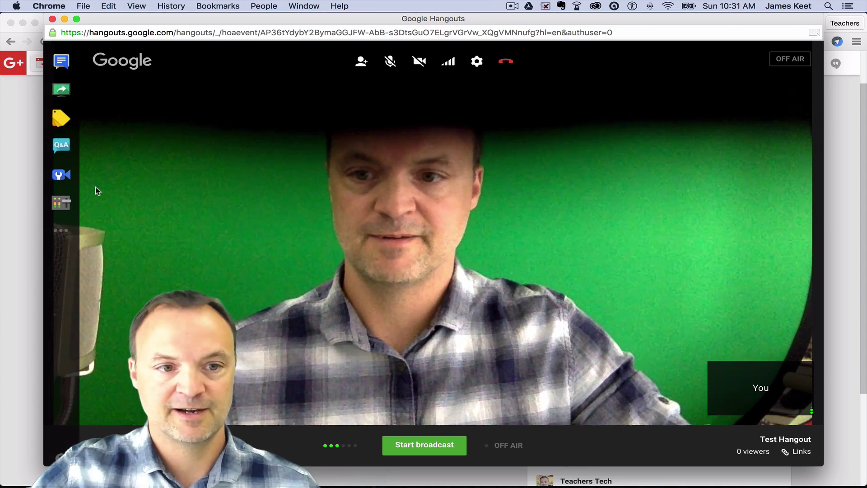
Mute the invited guest's microphone from the Control Room participant list
click(61, 204)
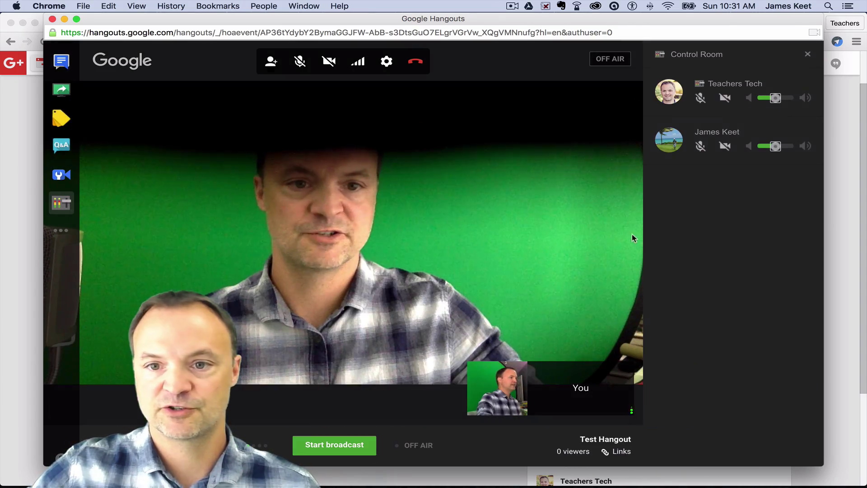
click(701, 155)
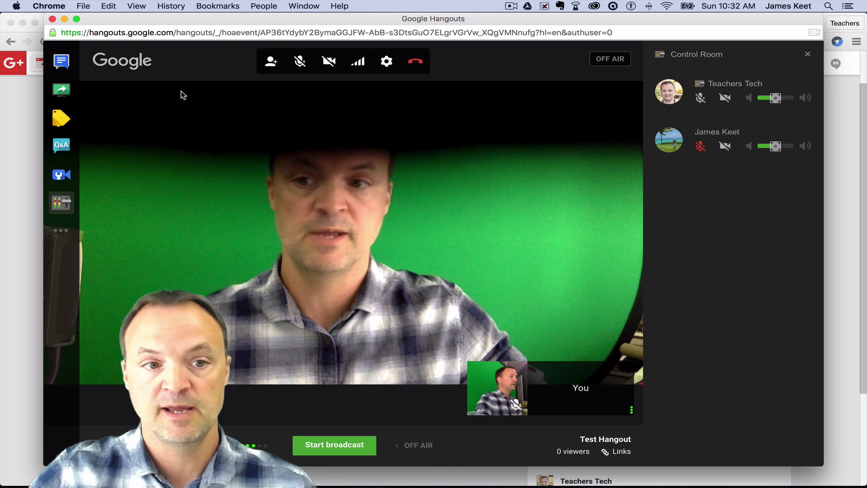
mouse_move(699, 148)
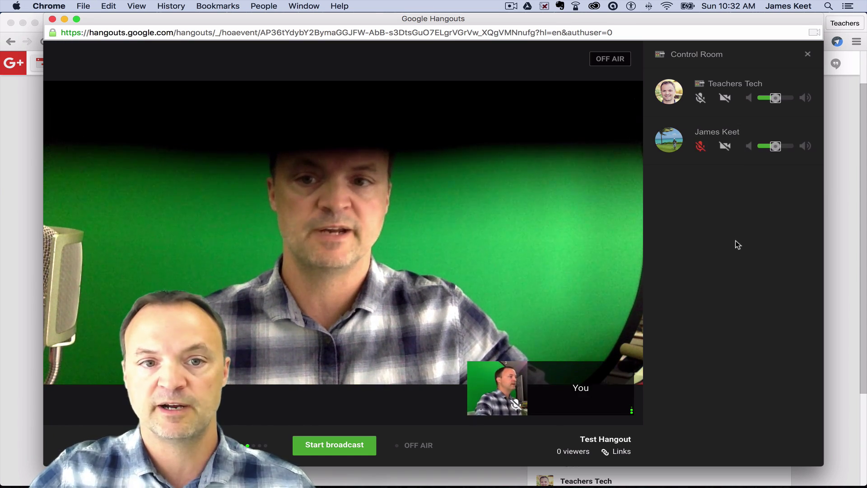
mouse_move(416, 263)
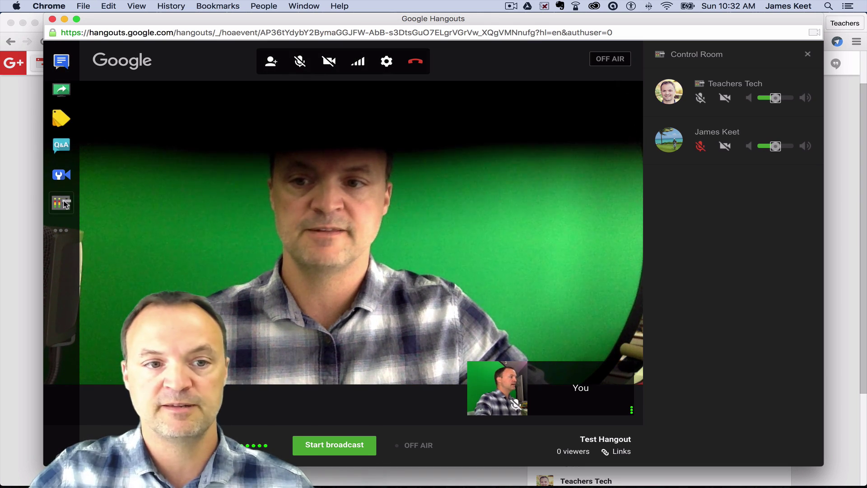
click(63, 177)
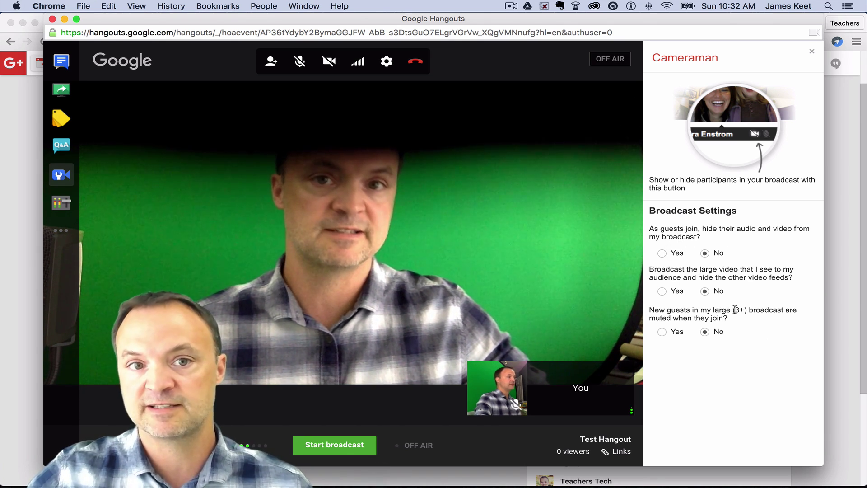
click(58, 202)
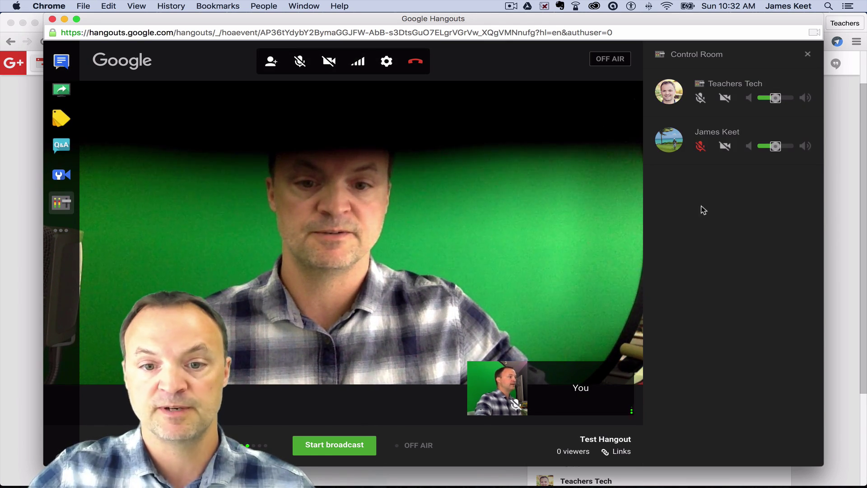
mouse_move(492, 399)
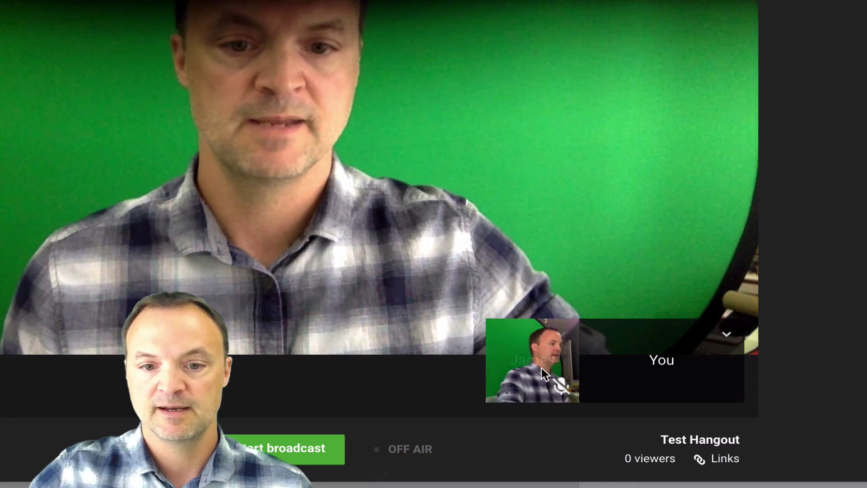
Eject the guest from the call via their thumbnail options and confirm
click(561, 335)
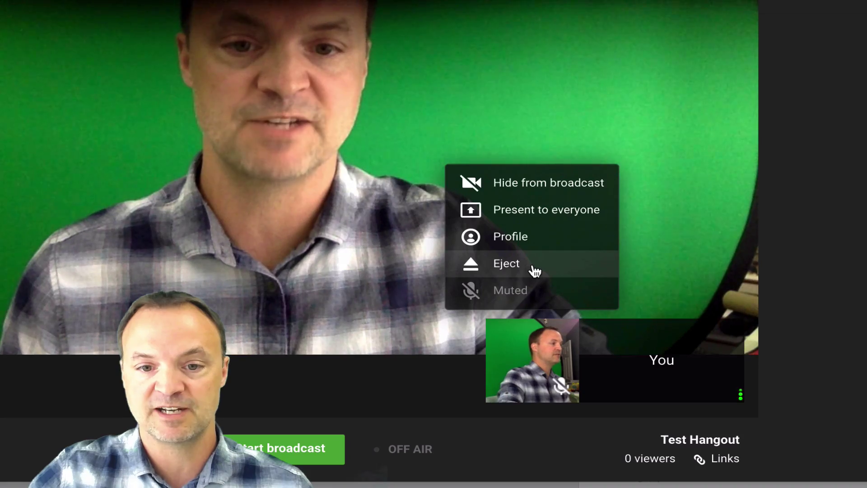
click(533, 266)
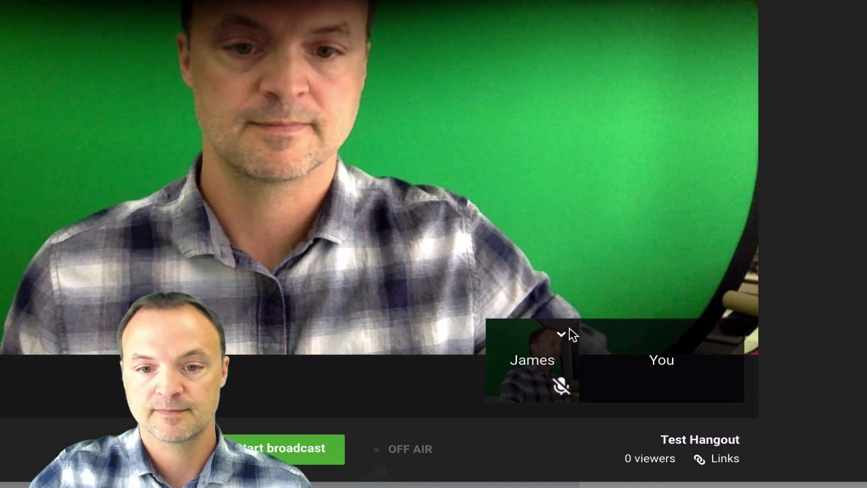
click(561, 334)
click(499, 263)
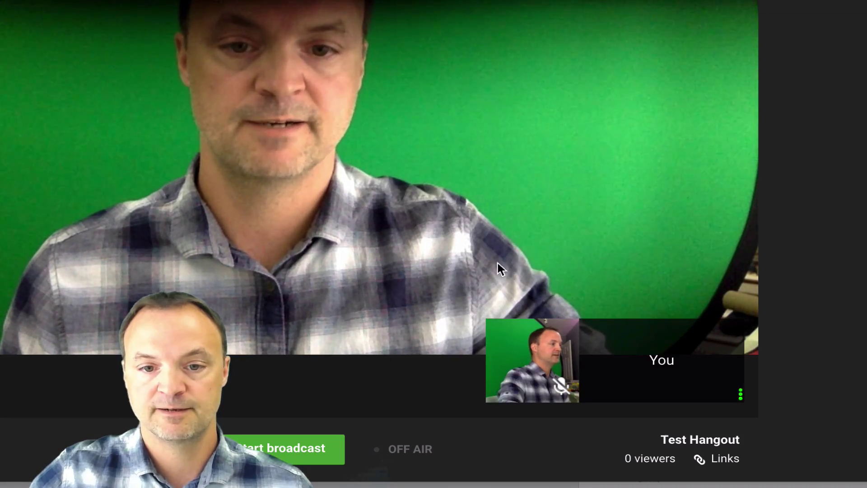
click(561, 331)
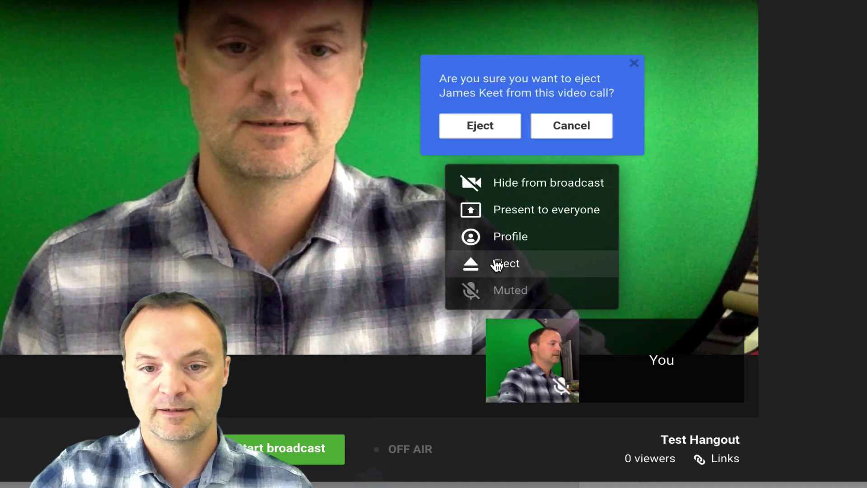
click(497, 265)
click(480, 281)
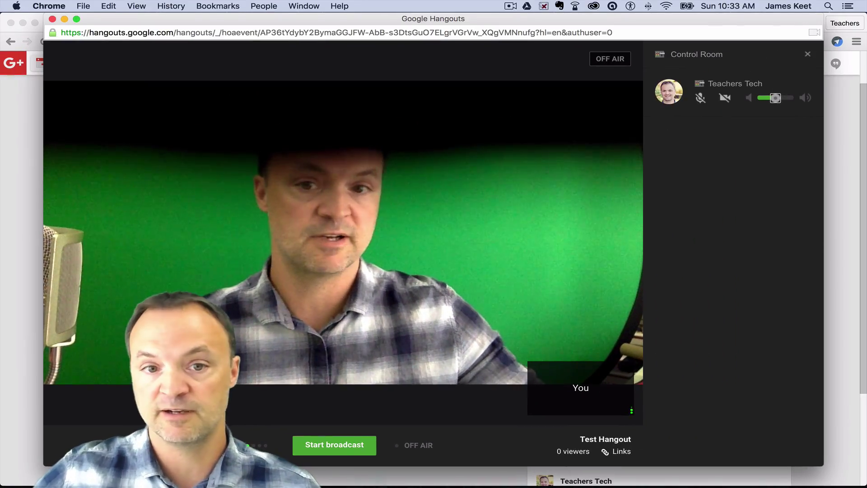
Open the group chat from the top of the left app sidebar
mouse_move(80, 208)
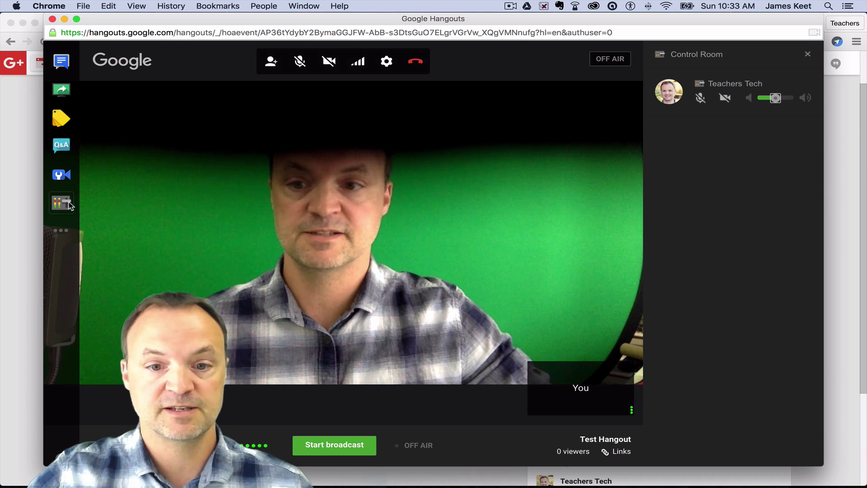
click(62, 63)
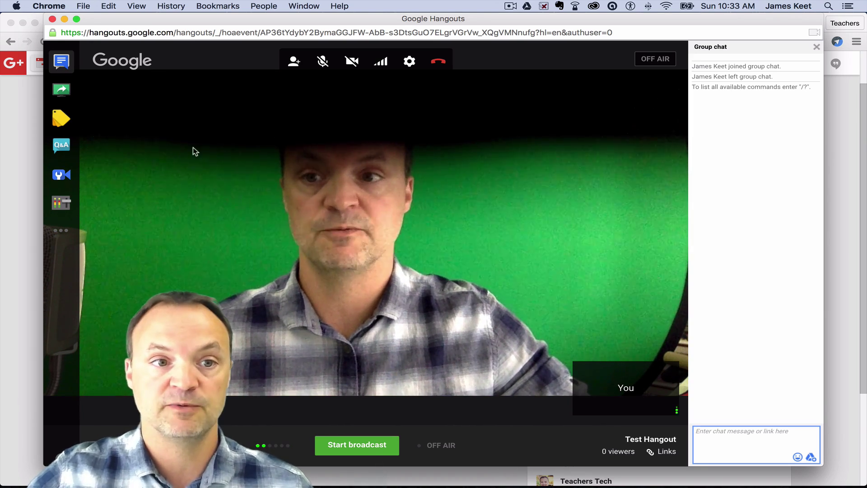
click(61, 90)
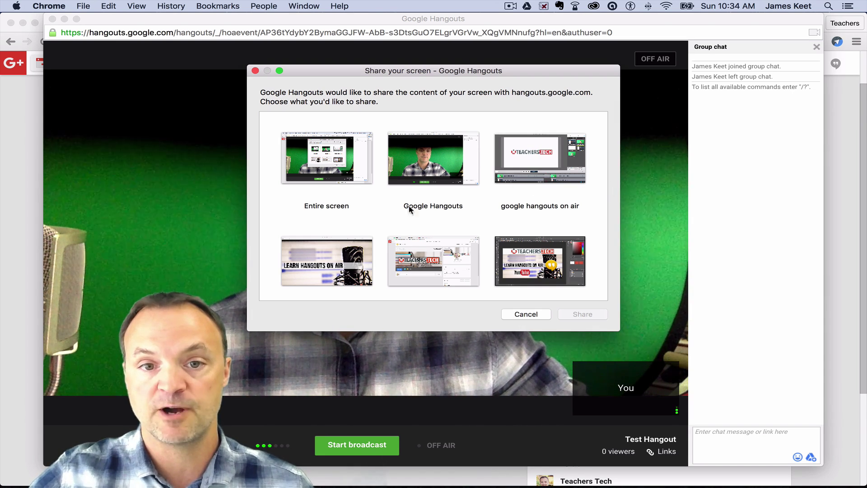
click(525, 314)
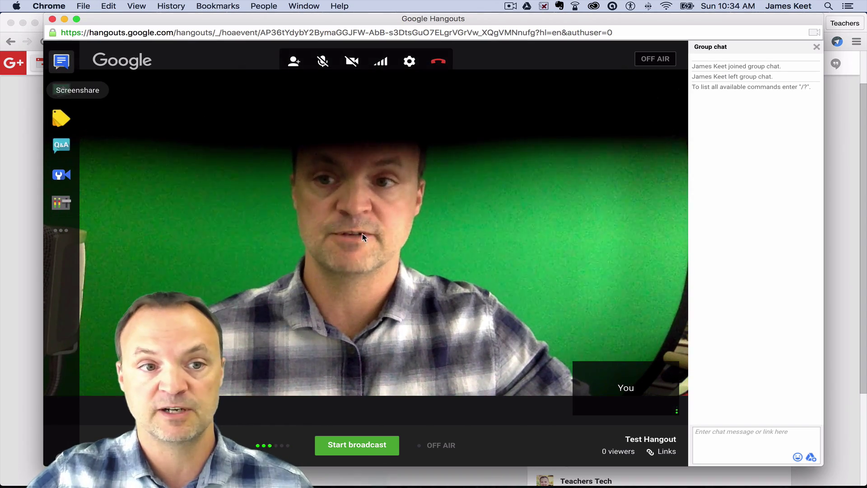
Open the Showcase app, then the Q&A app panel beside the video
click(62, 125)
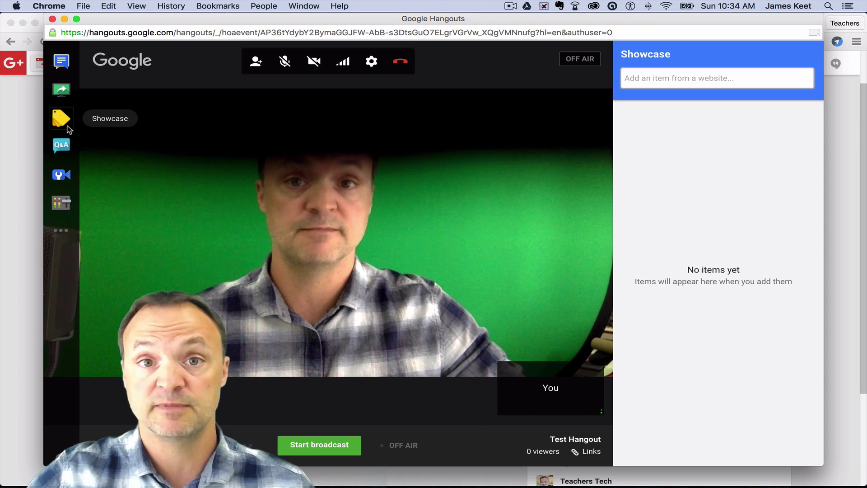
click(66, 152)
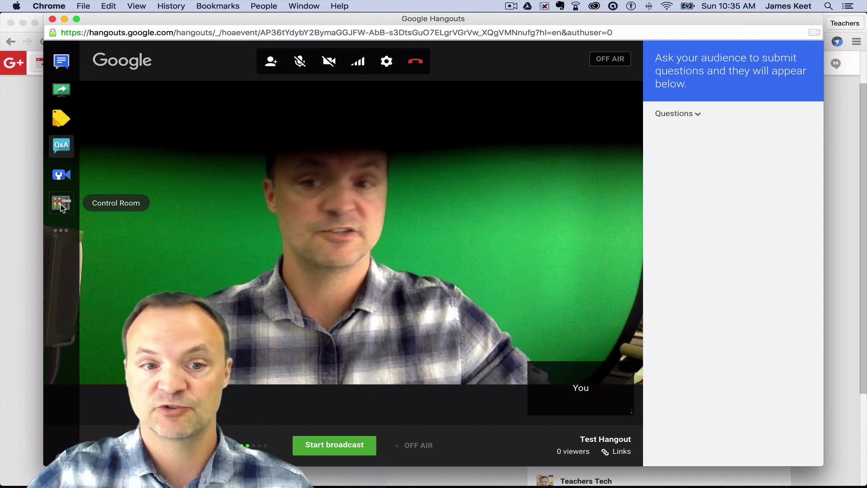
click(70, 231)
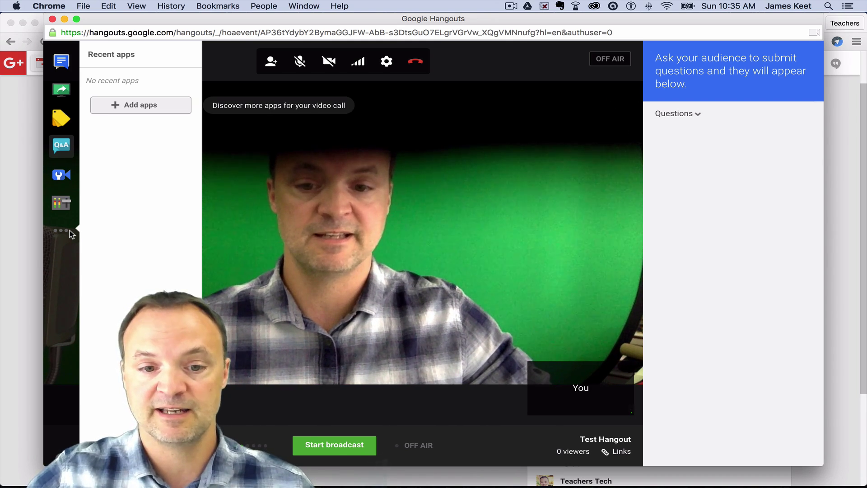
click(332, 432)
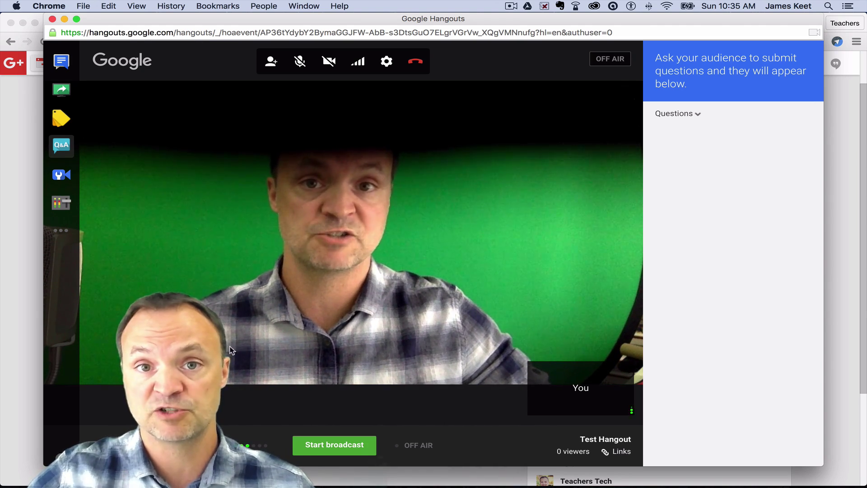
click(61, 230)
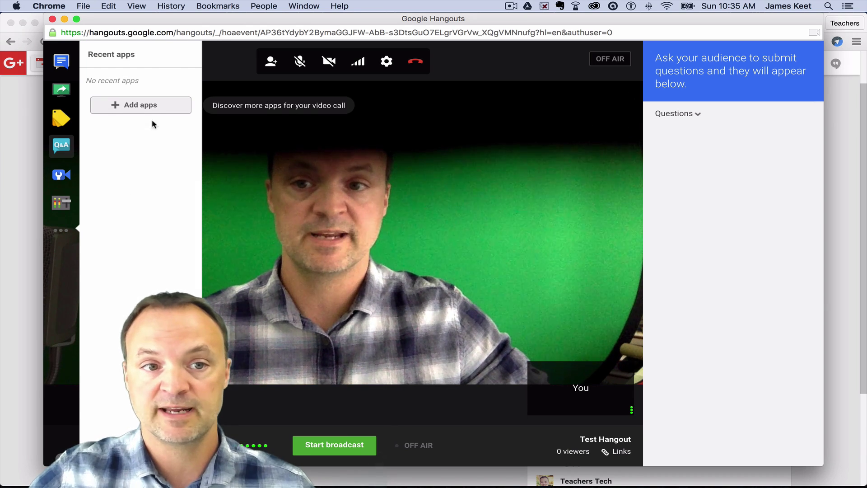
click(150, 106)
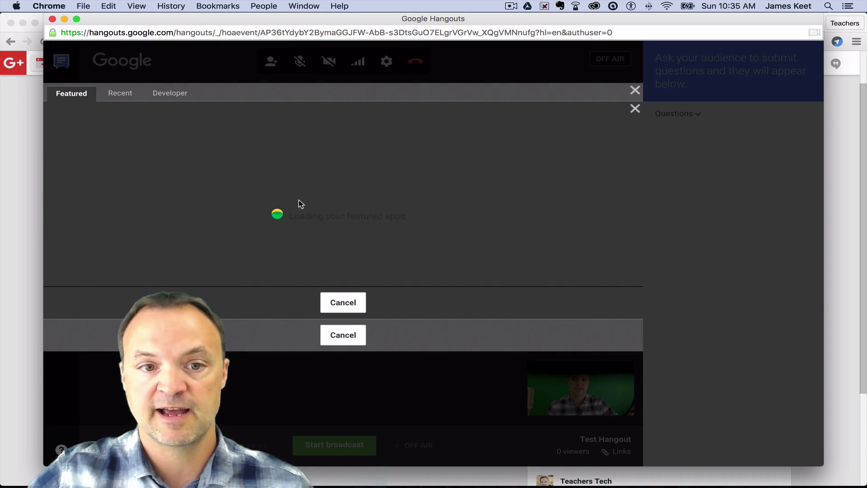
scroll(290, 226, down, 1)
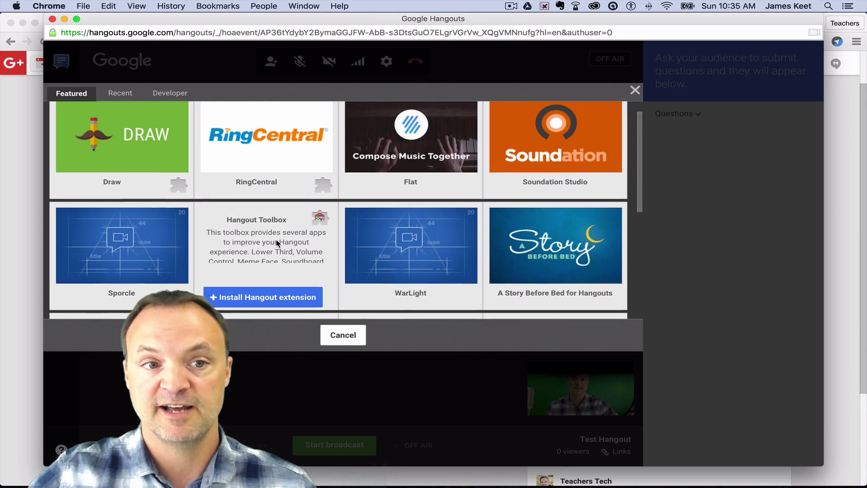
scroll(277, 243, up, 1)
mouse_move(151, 186)
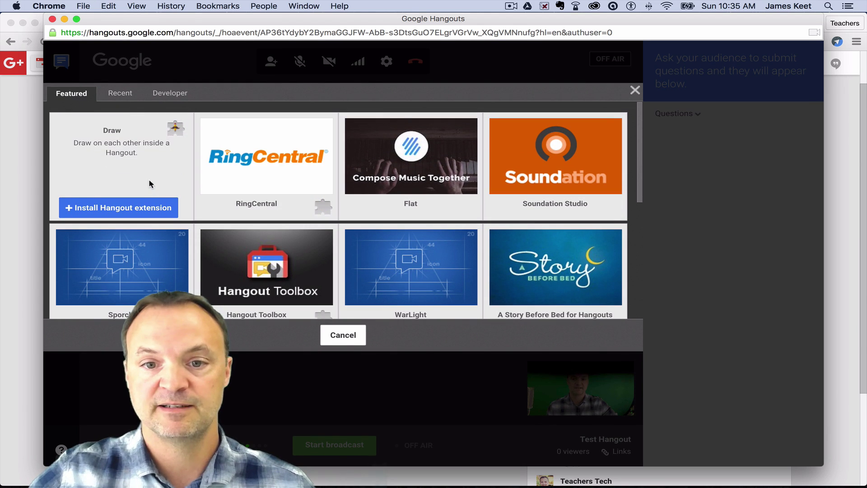
mouse_move(389, 217)
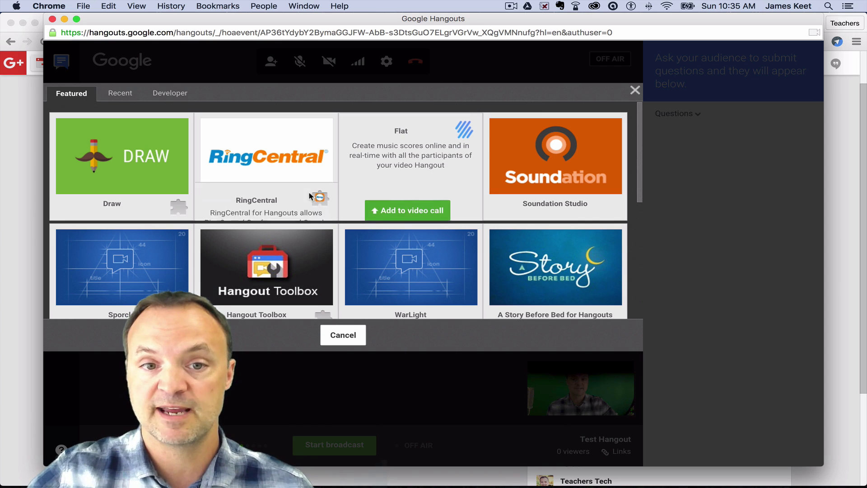
scroll(311, 178, down, 4)
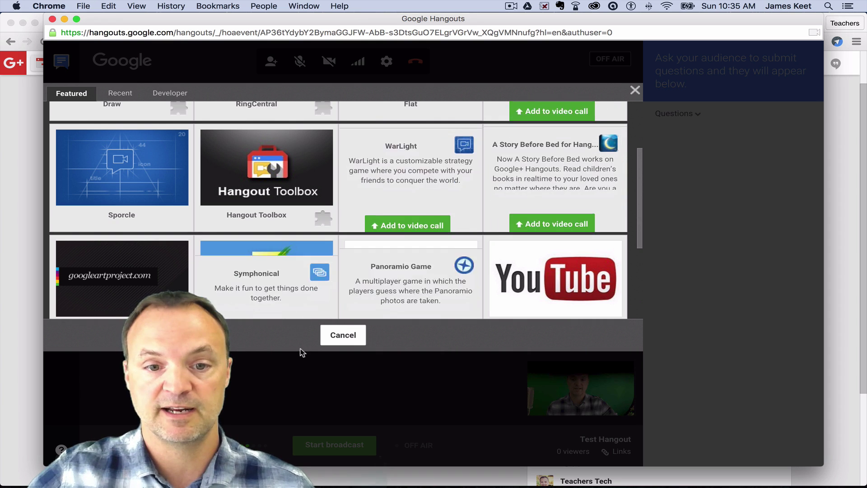
click(343, 335)
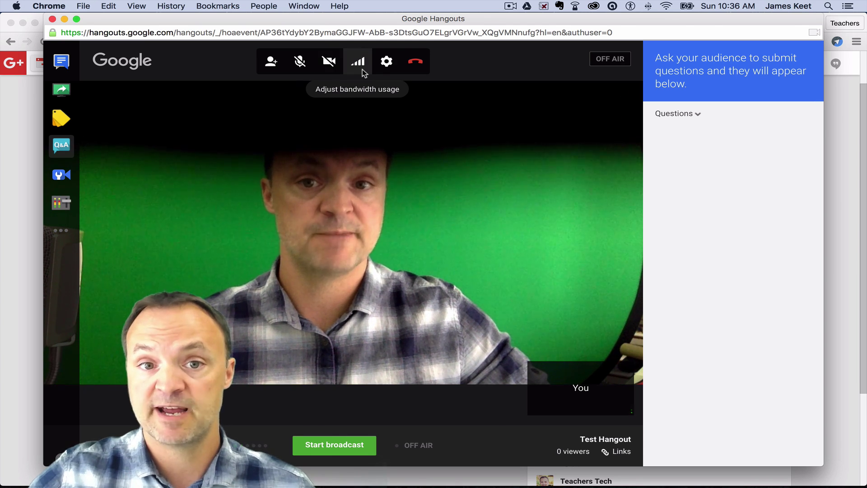
click(392, 66)
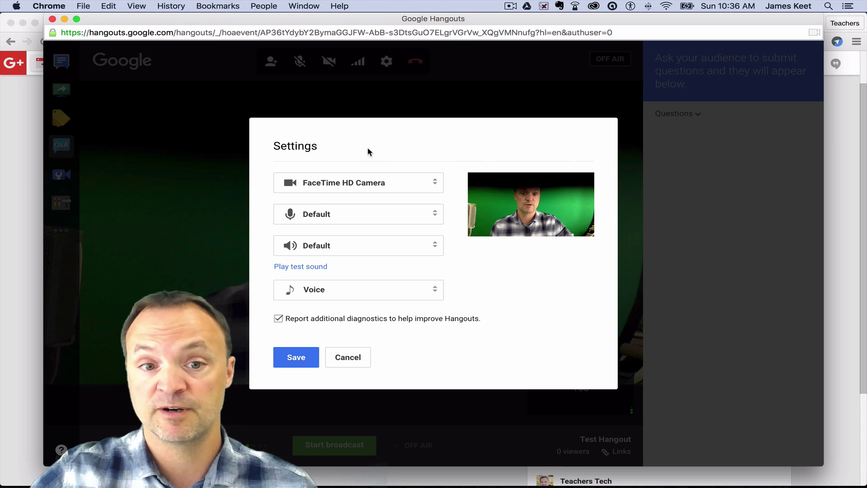
click(343, 359)
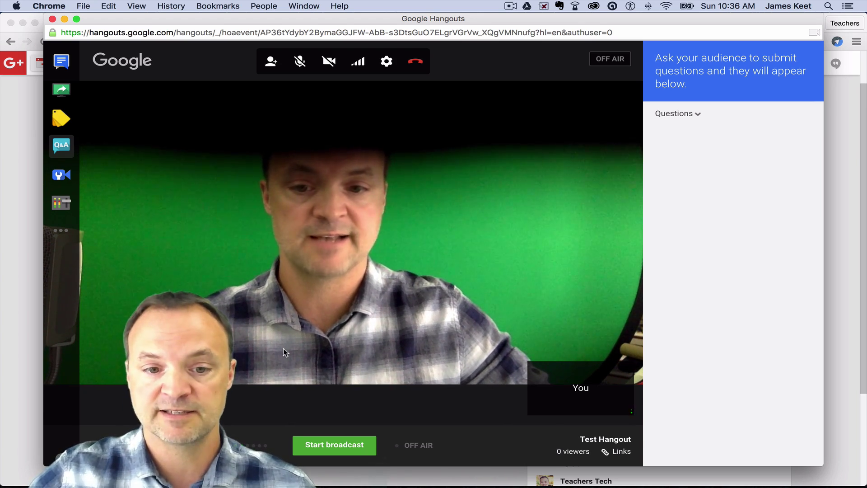
Go live with Test Hangout on Google+ and YouTube, then stop the broadcast
click(339, 450)
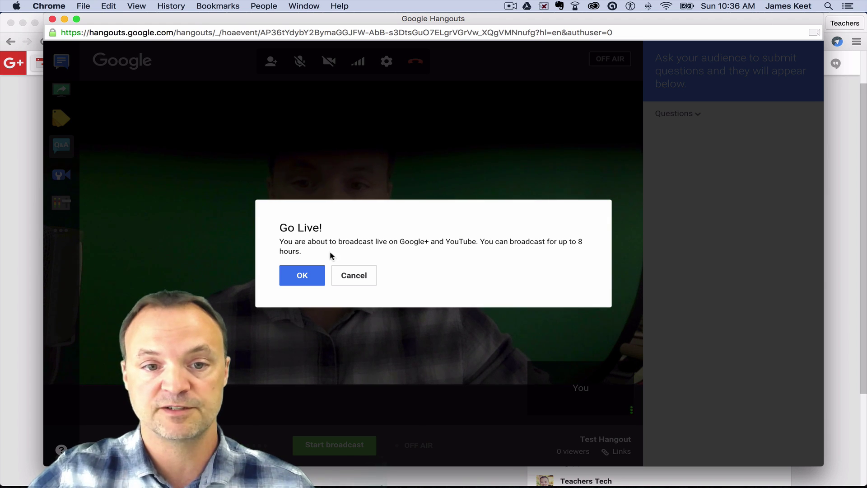
click(297, 277)
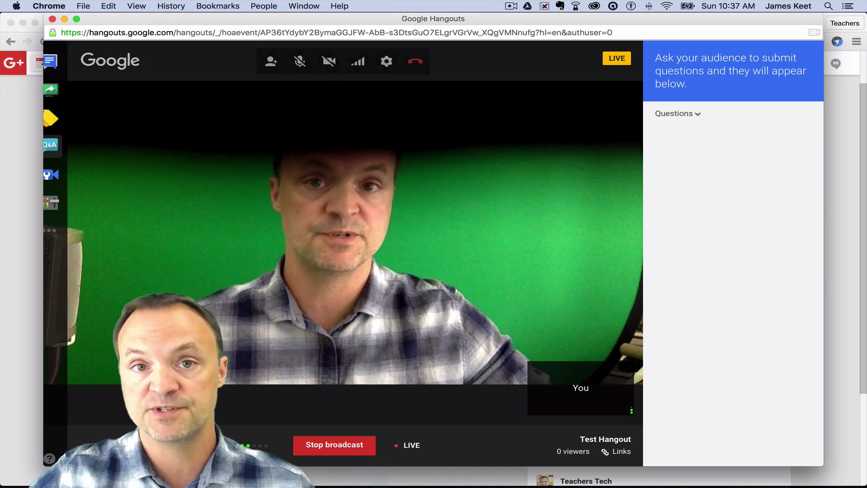
mouse_move(360, 345)
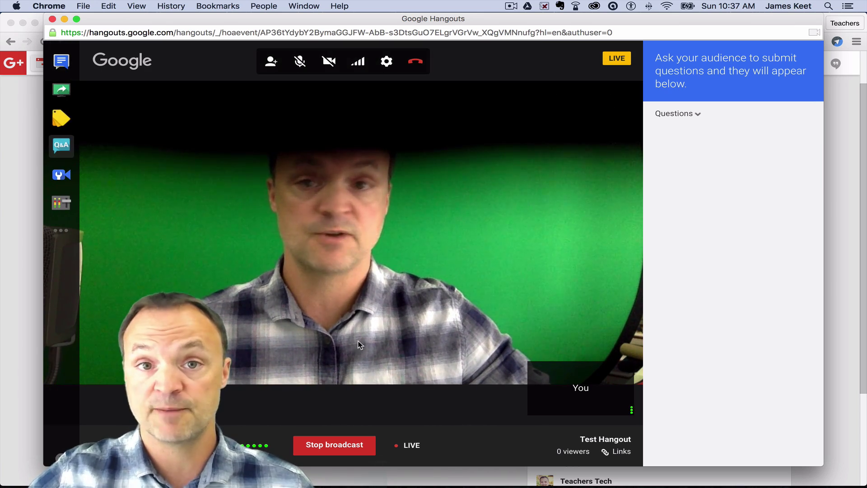
click(340, 449)
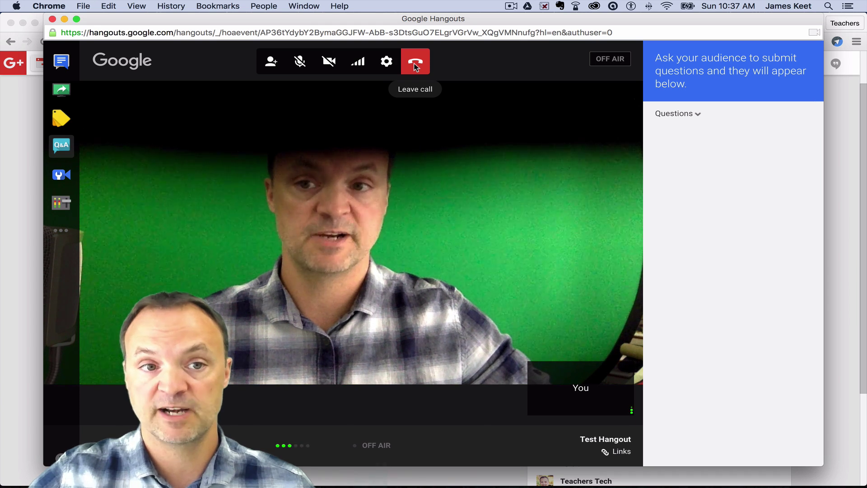
Leave the call, close the 'Hangout On Air is now over' notice, and move to YouTube's Live Dashboard
click(416, 67)
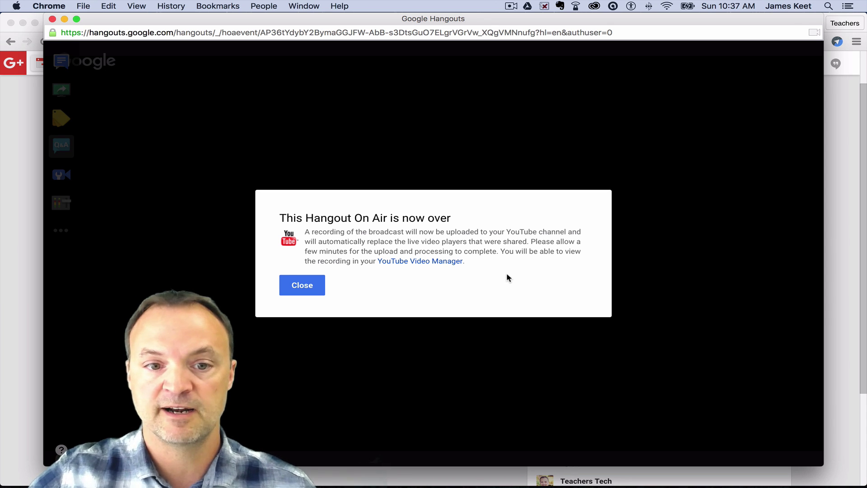
click(307, 289)
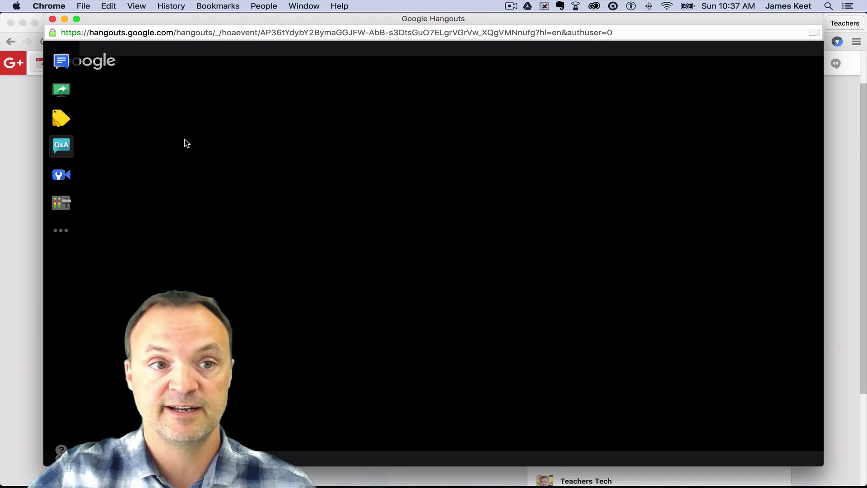
click(316, 28)
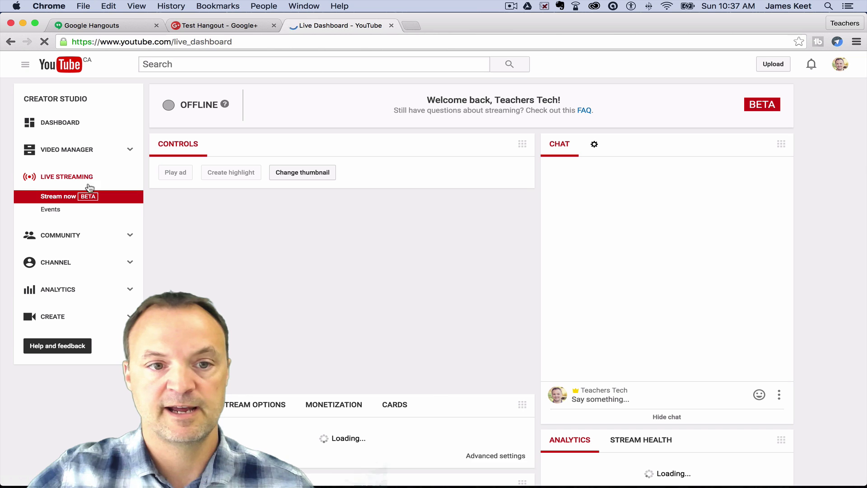
View Test Hangout in the Live Streaming Events list, then go back to the channel Dashboard
click(54, 215)
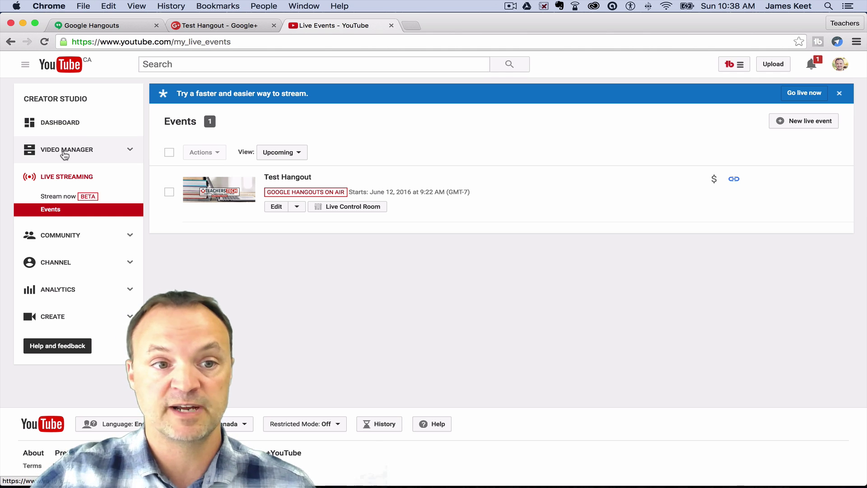
click(74, 127)
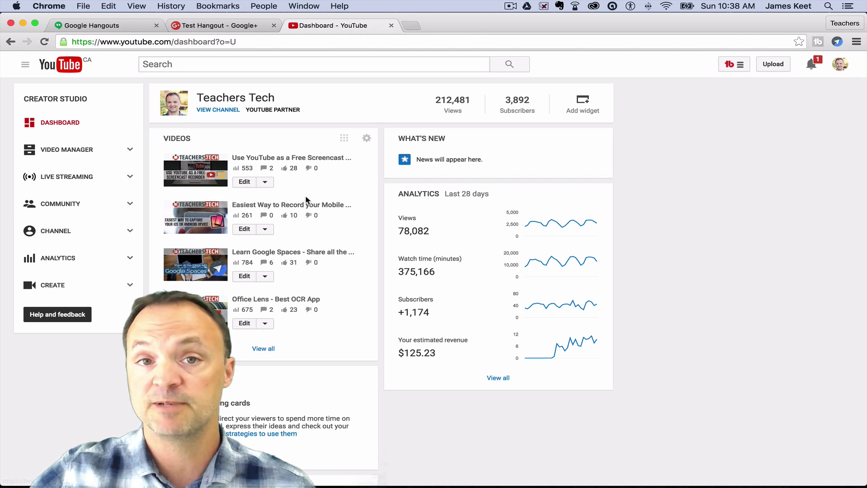
Check Test Hangout is processing in Video Manager, review its edit page, then open Live Streaming
click(80, 155)
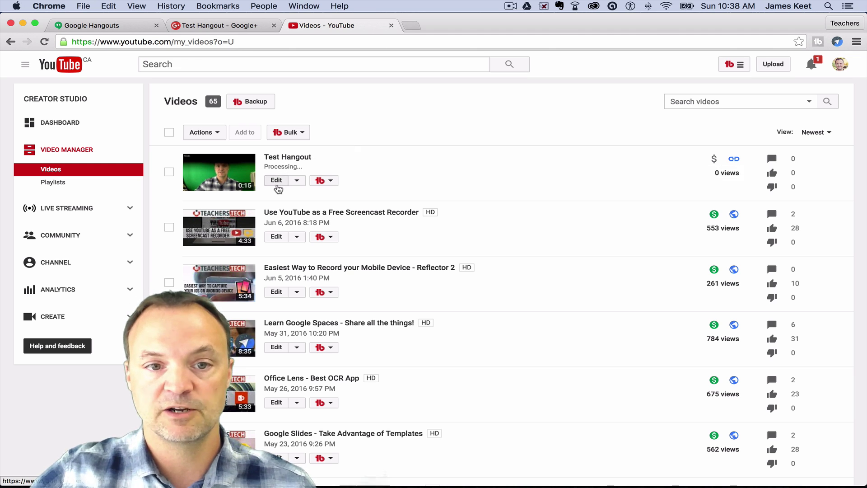
click(277, 180)
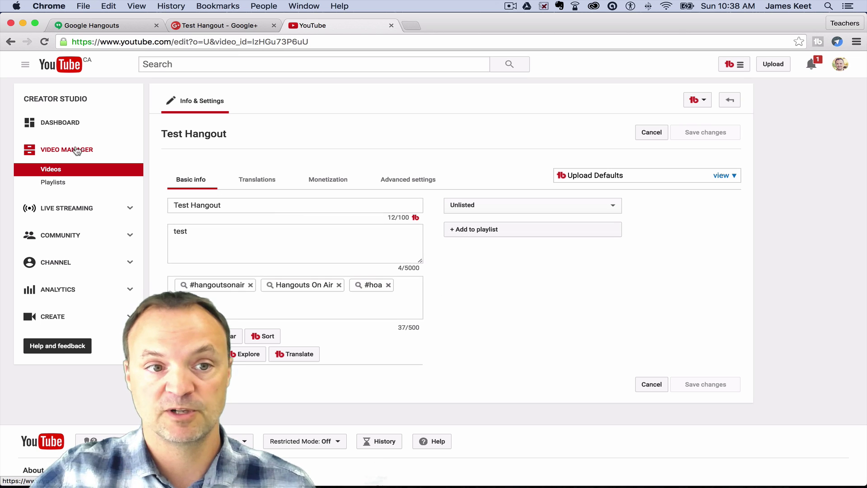
click(63, 174)
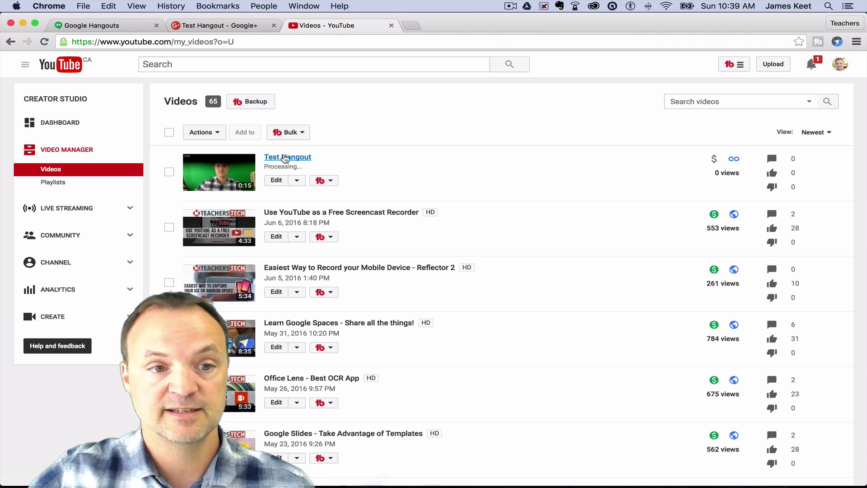
click(73, 212)
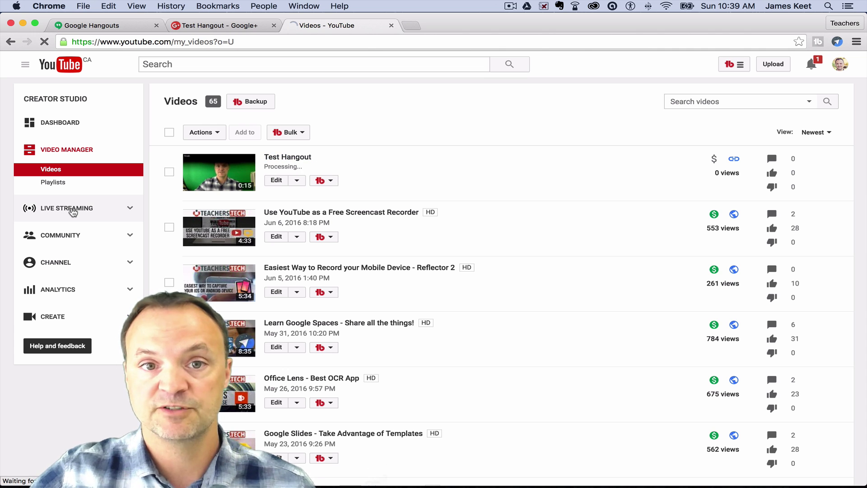